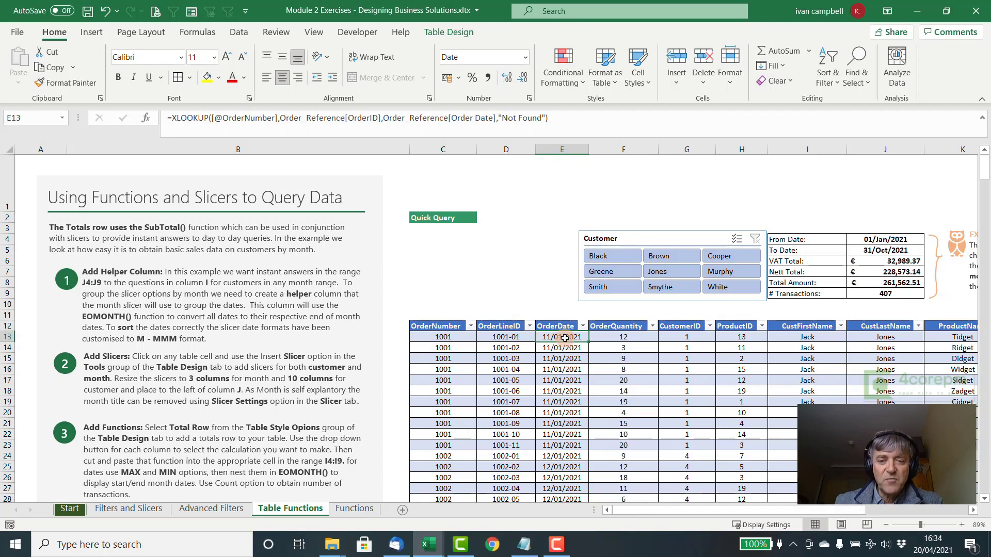
mouse_move(565, 338)
left_mouse_down()
mouse_move(568, 403)
mouse_move(572, 340)
left_mouse_up()
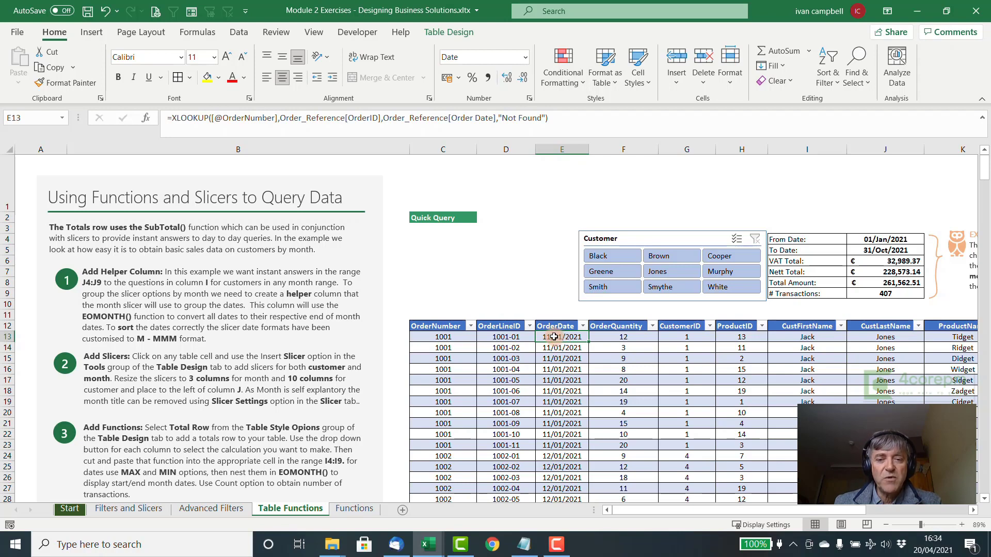
scroll(554, 337, "down", 1)
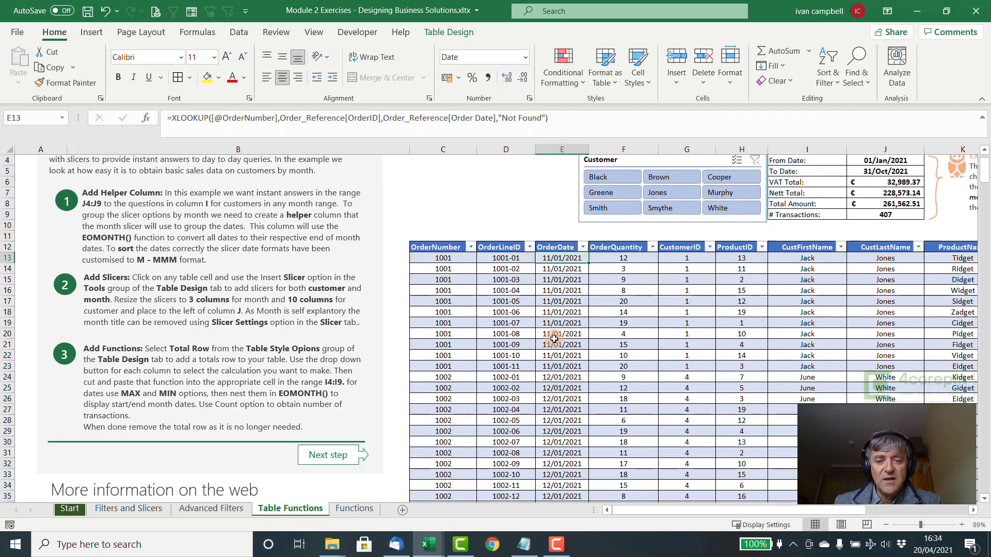
left_click(558, 378)
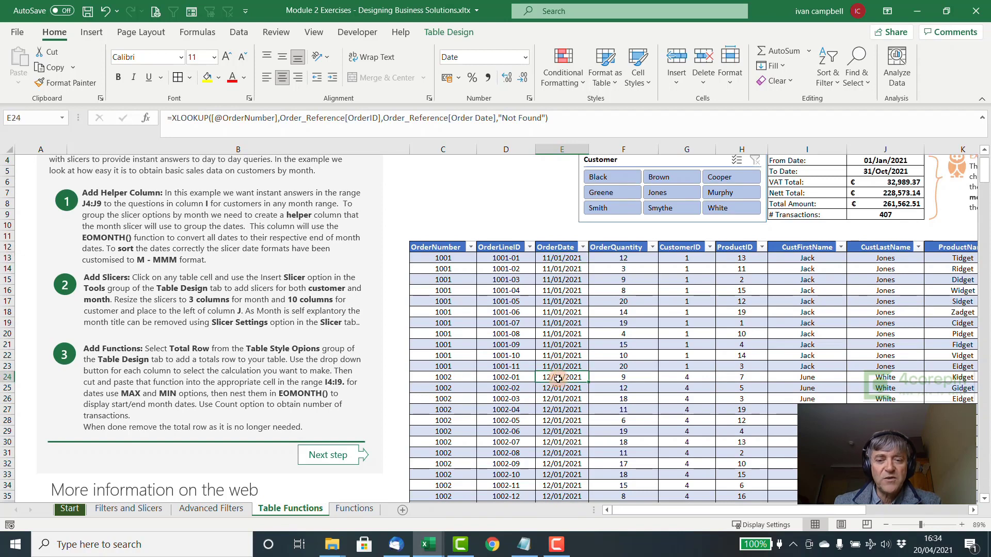
scroll(558, 378, "up", 1)
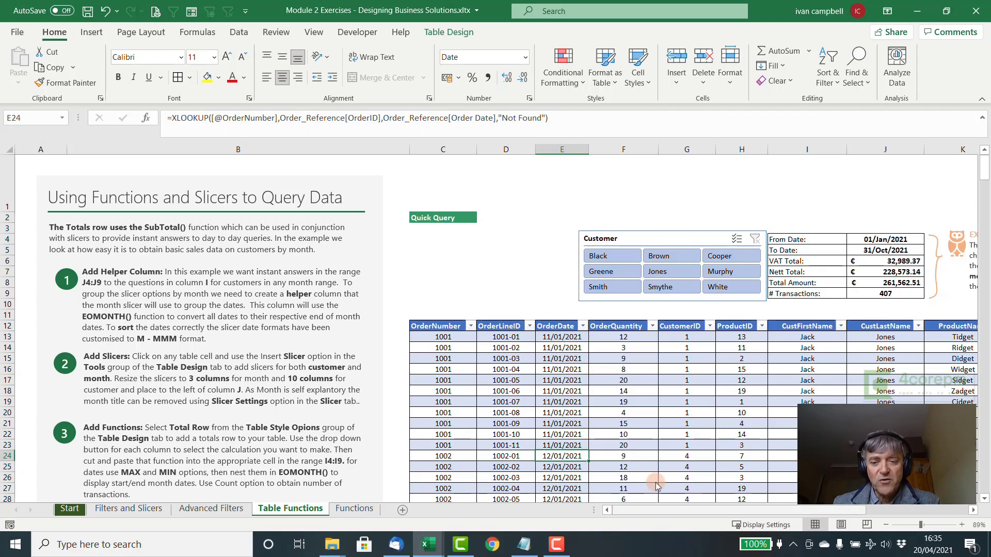
Add a helper column headed Month in cell Q12, directly after the table's Total column.
left_click_drag(673, 509, 732, 510)
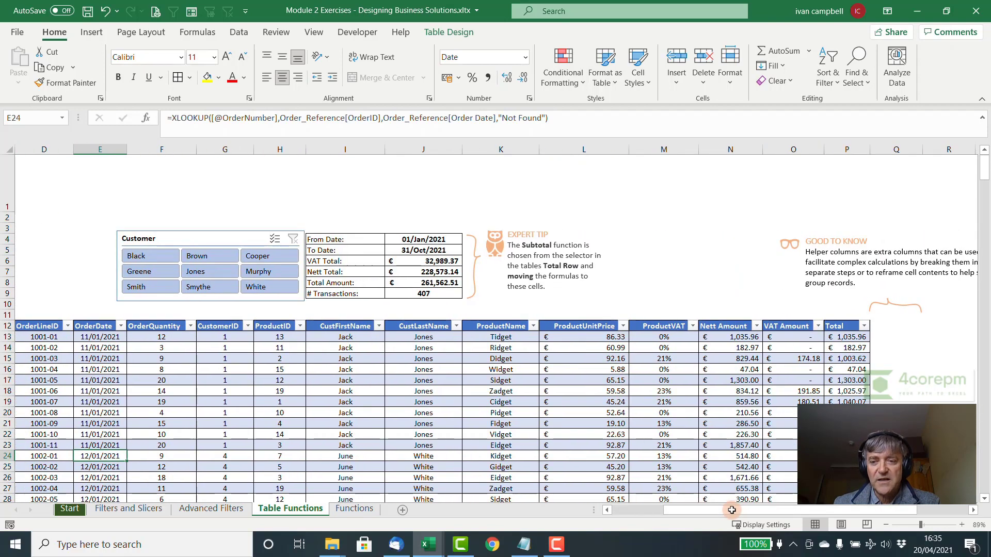
left_click(876, 323)
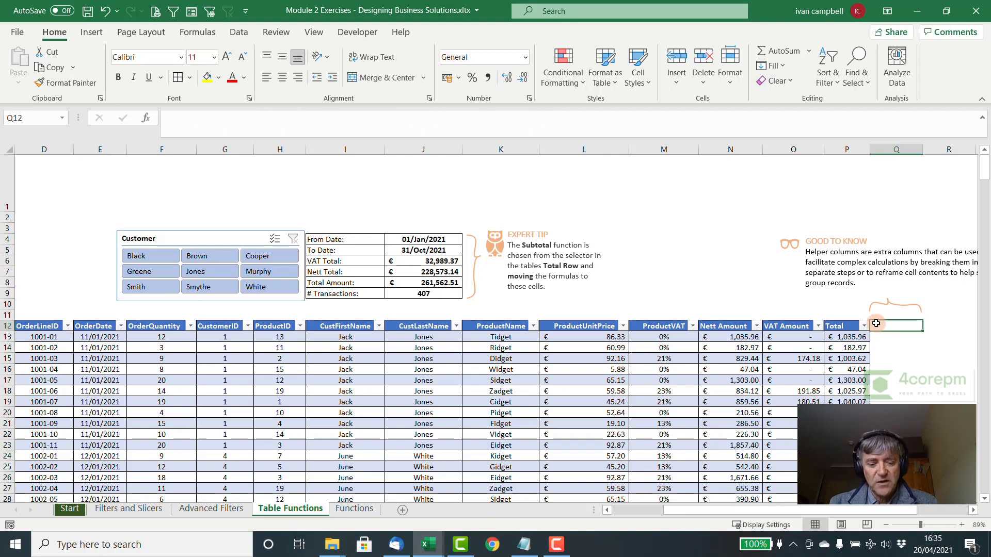
type("Month")
key("Return")
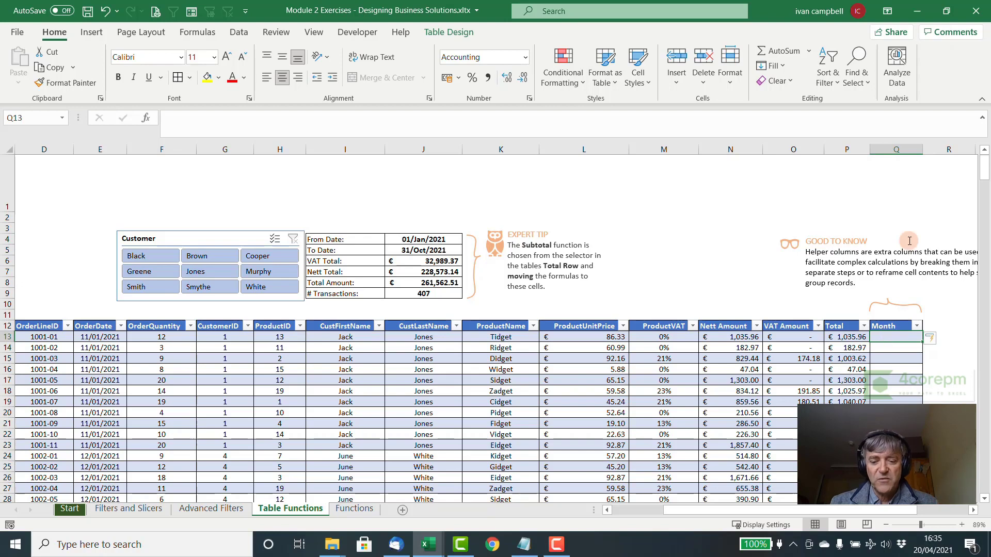
Fill the Month column with an EOMONTH formula using each row's OrderDate as the start date and 0 months.
type("=eomont")
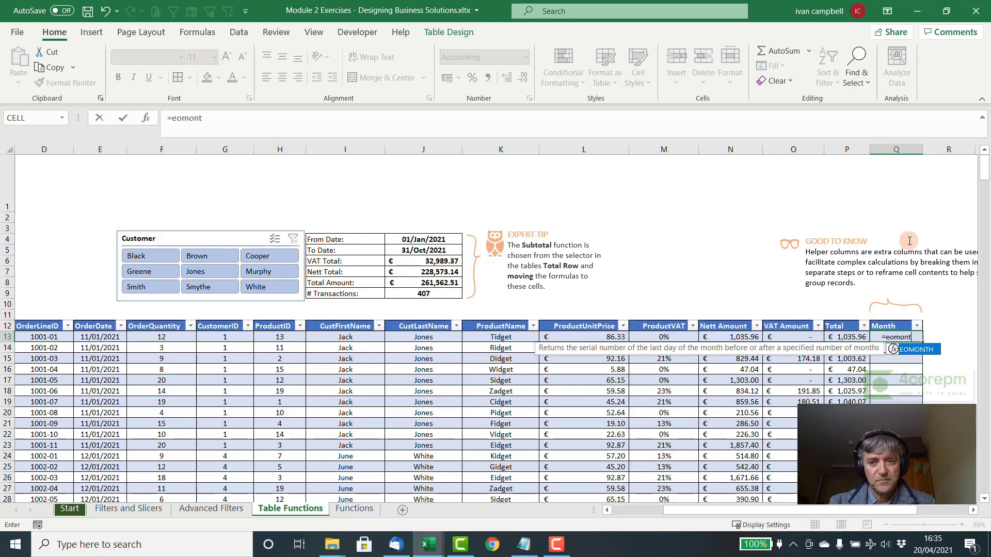
type("h(")
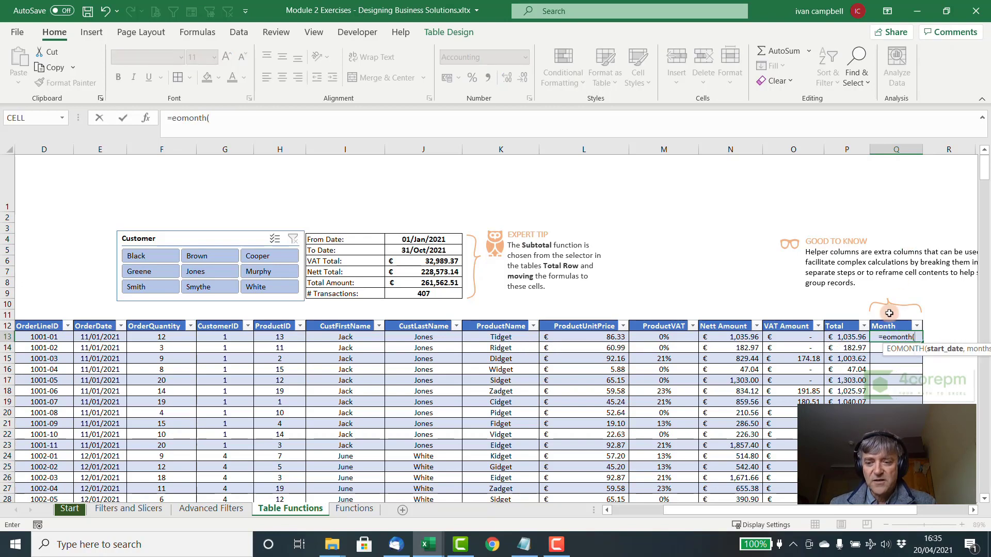
left_click_drag(803, 514, 769, 513)
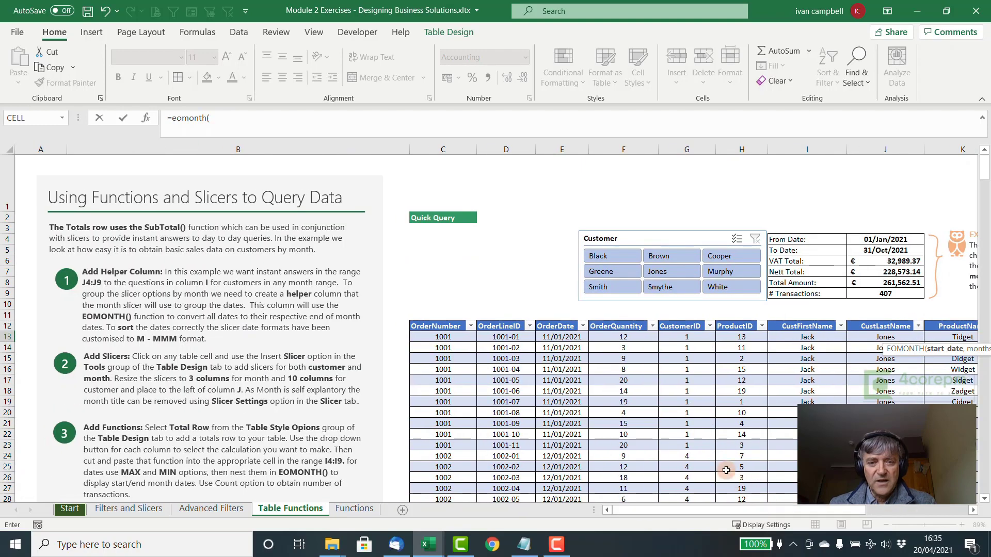
left_click(569, 337)
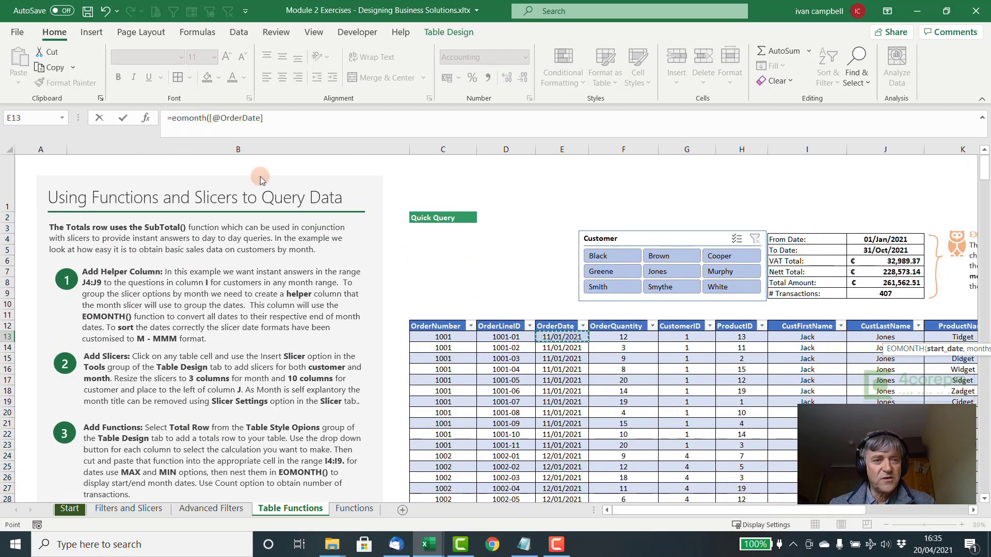
left_click(145, 117)
left_click(365, 119)
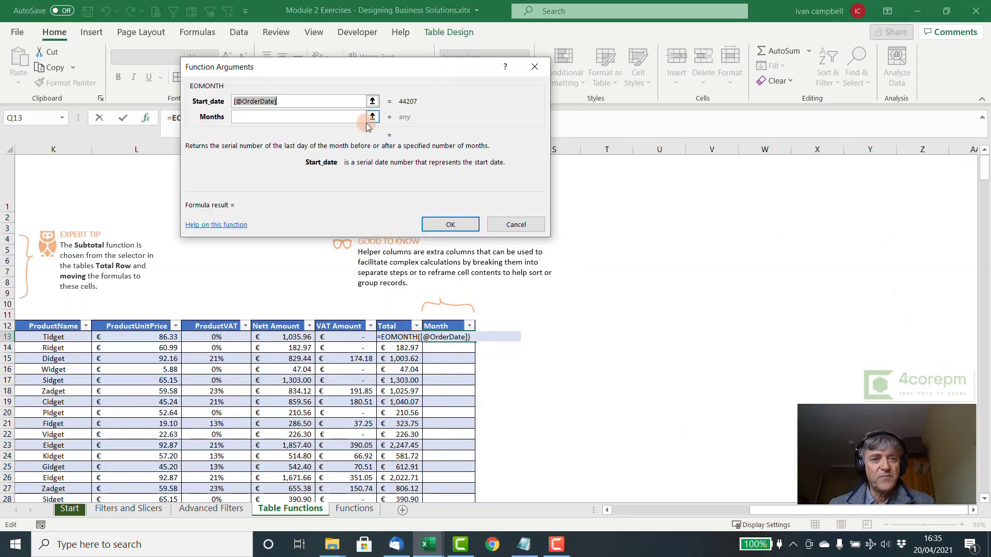
left_click(245, 116)
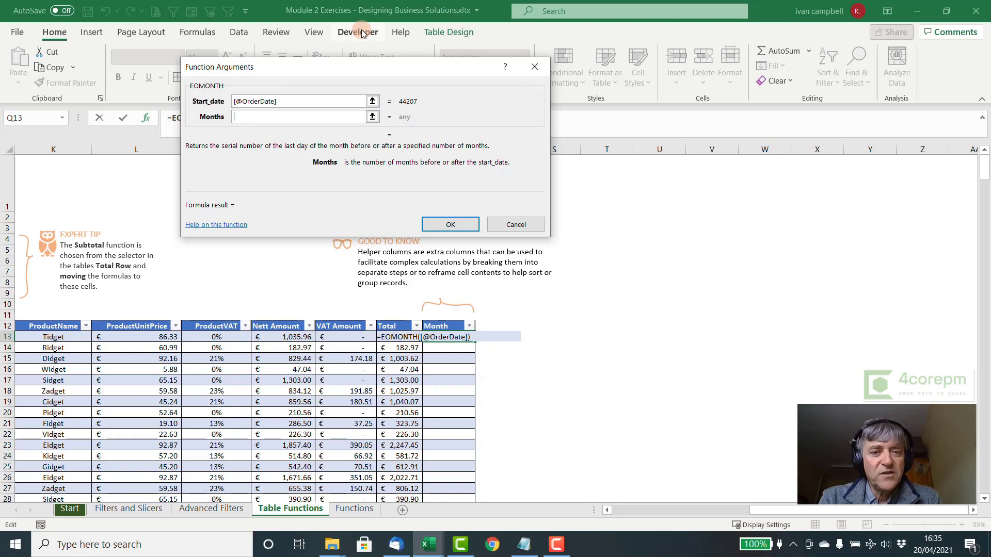
type("0")
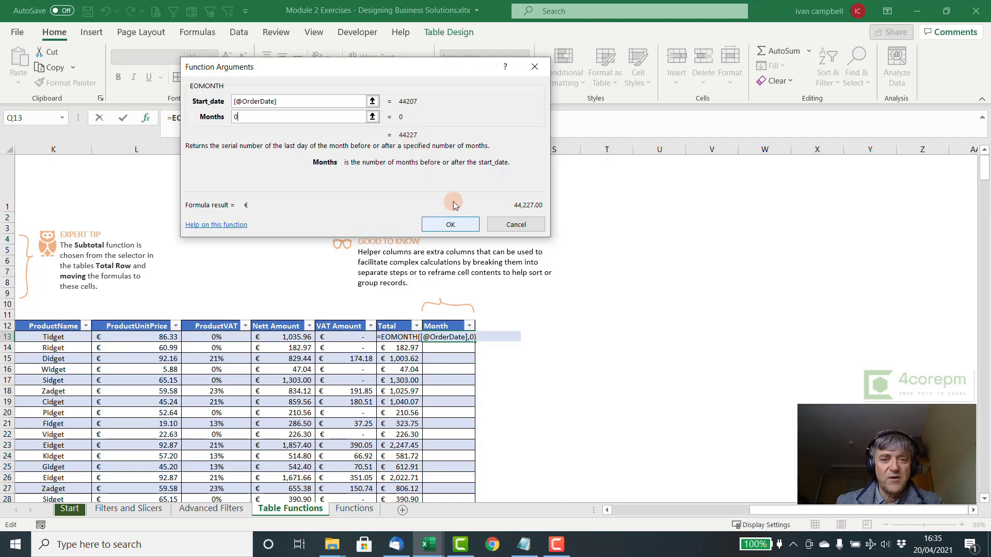
left_click(452, 224)
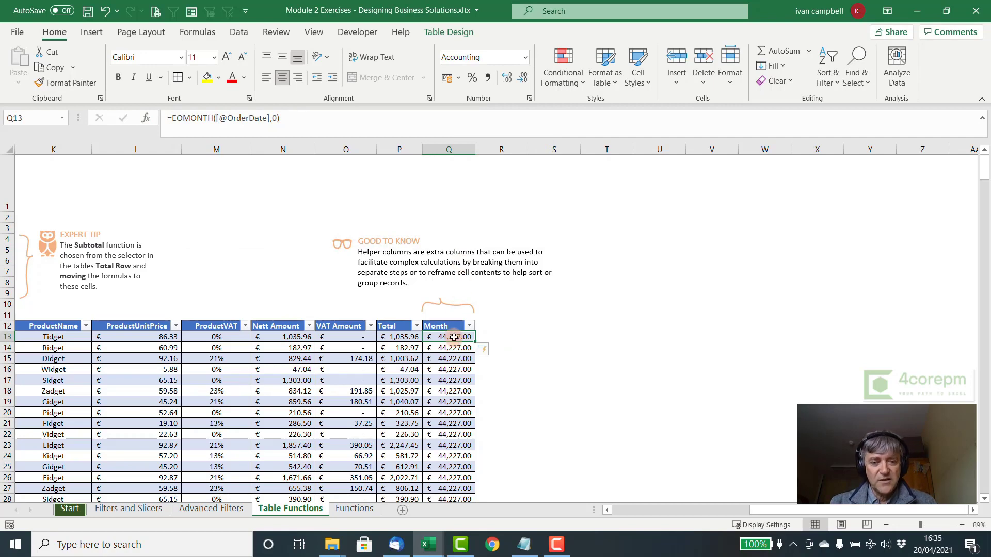
Format all data cells of the Month column as Short Date.
key("ctrl+shift+Down")
left_click(524, 57)
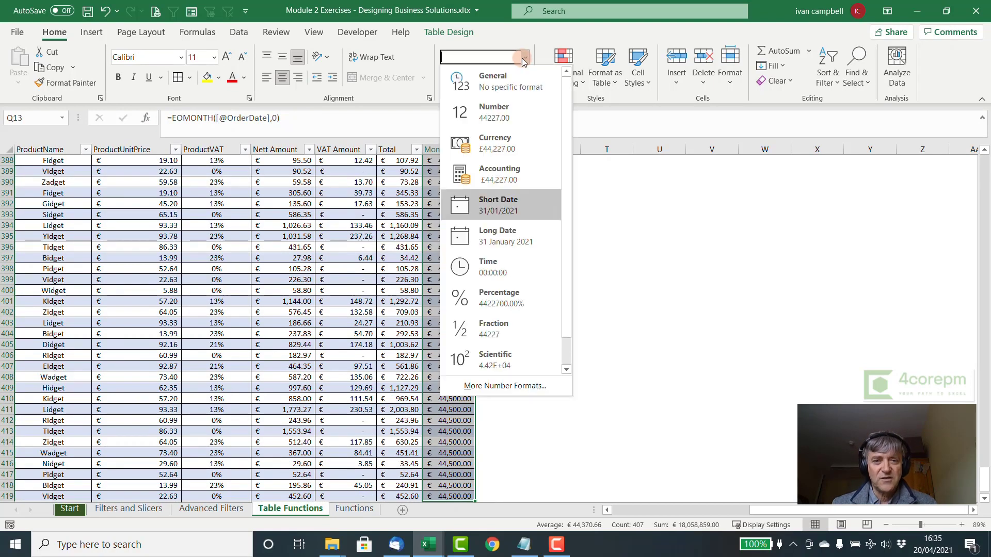
left_click(475, 204)
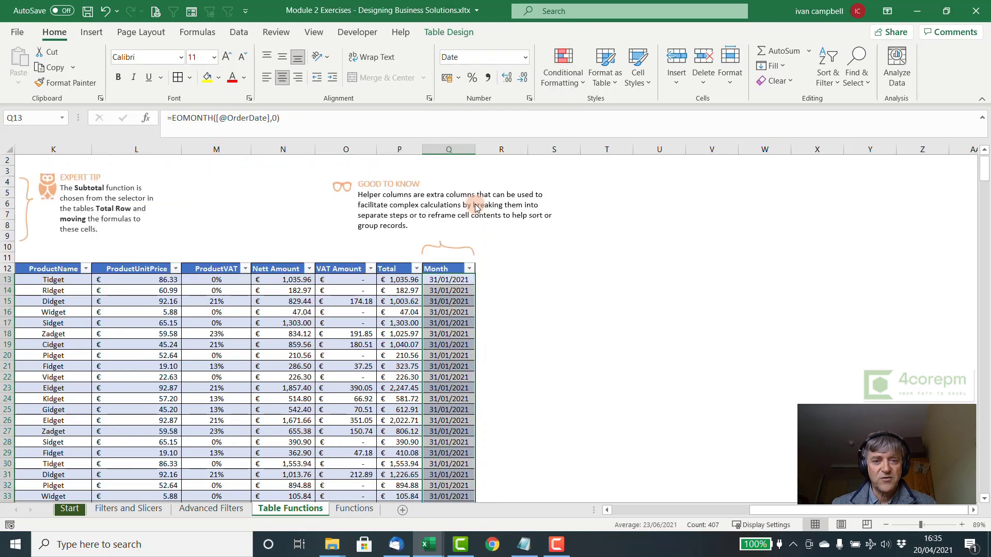
Look down the Month column to check the month-end dates across the order rows.
left_click(447, 320)
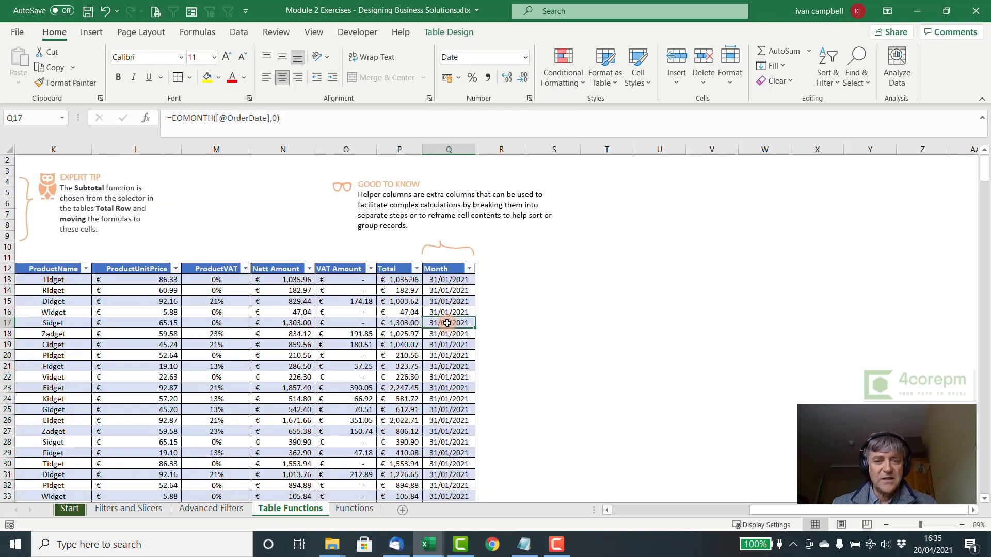
left_click(451, 281)
key("Down")
key("Down")
key("Down")
key("Down")
key("Down")
key("Down")
key("Down")
key("Down")
key("Down")
key("Down")
key("Down")
key("Down")
key("Down")
key("Down")
key("Down")
key("Down")
key("Down")
key("Down")
key("Down")
key("Down")
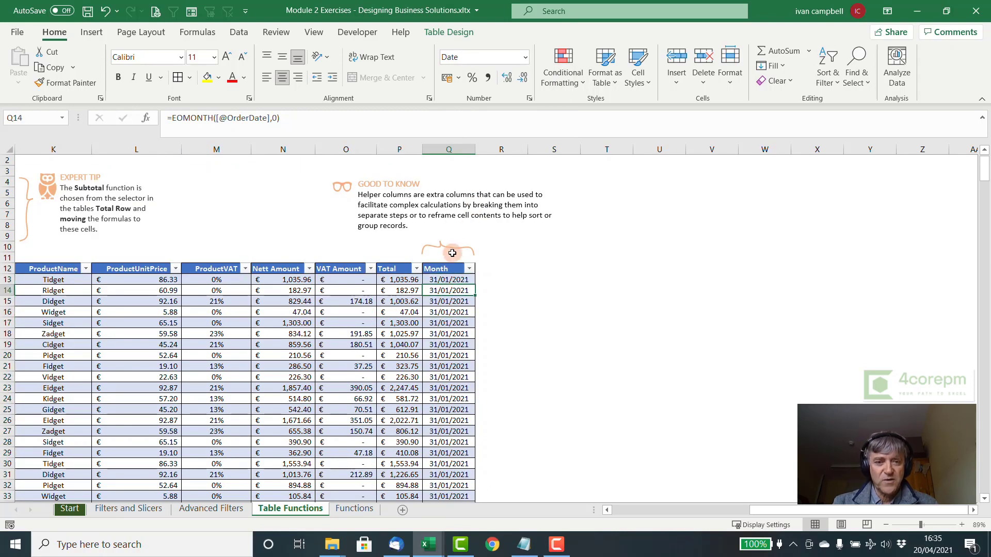
key("Down")
key("Down")
key("Down")
key("Down")
key("Down")
key("Down")
key("Down")
key("Down")
key("Down")
key("Down")
key("Down")
key("Down")
key("Down")
key("Down")
key("Down")
key("Down")
key("Down")
key("Down")
key("Down")
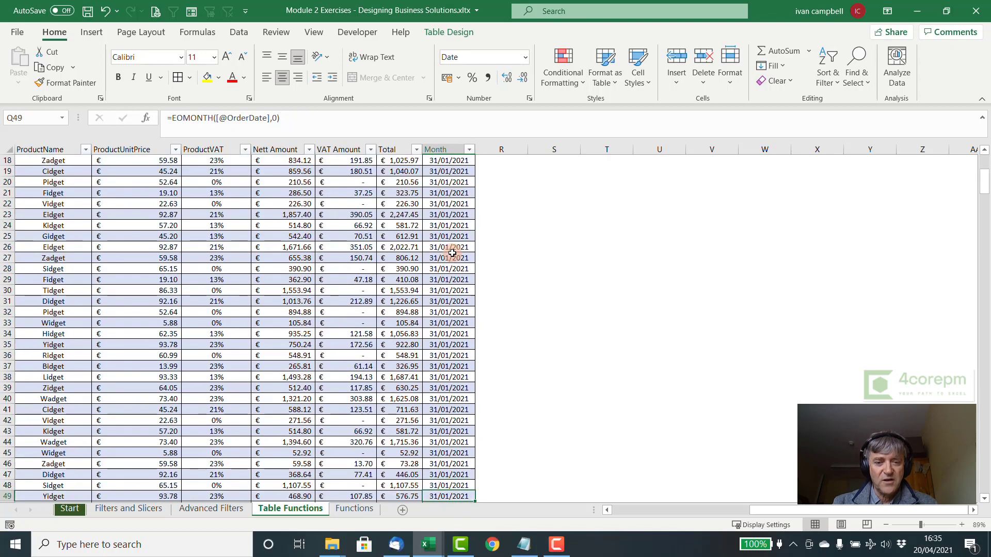
scroll(456, 312, "down", 5)
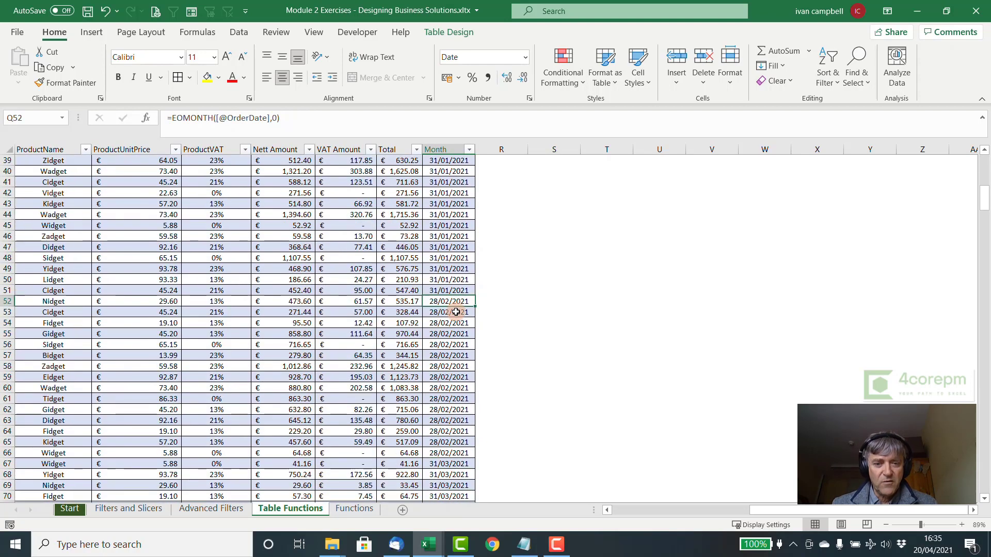
scroll(444, 368, "down", 2)
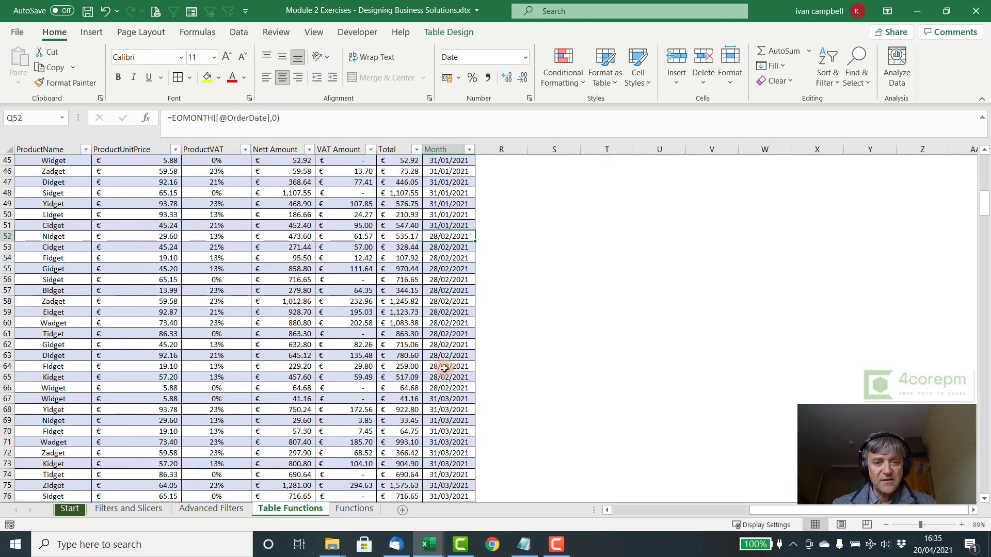
scroll(444, 368, "up", 14)
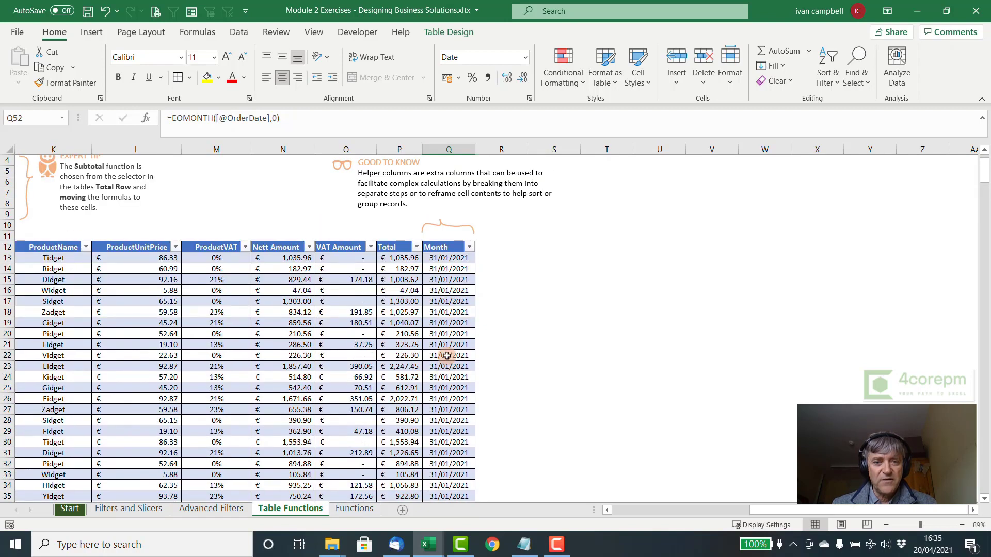
Inspect the days grouped under January, February and March in the Month column's filter list, leaving the filter unchanged.
left_click(470, 248)
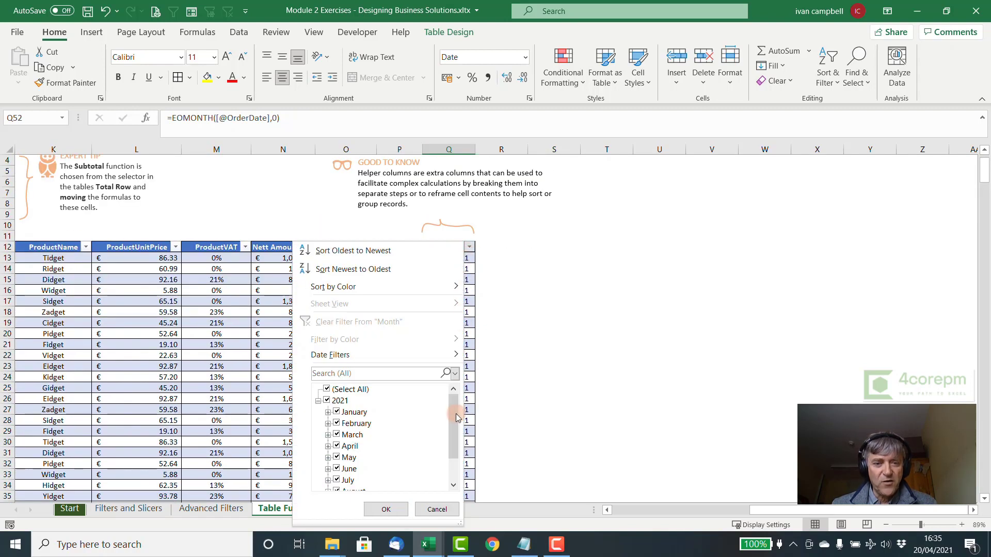
mouse_move(456, 413)
left_mouse_down()
mouse_move(453, 434)
mouse_move(455, 417)
left_mouse_up()
left_click(328, 412)
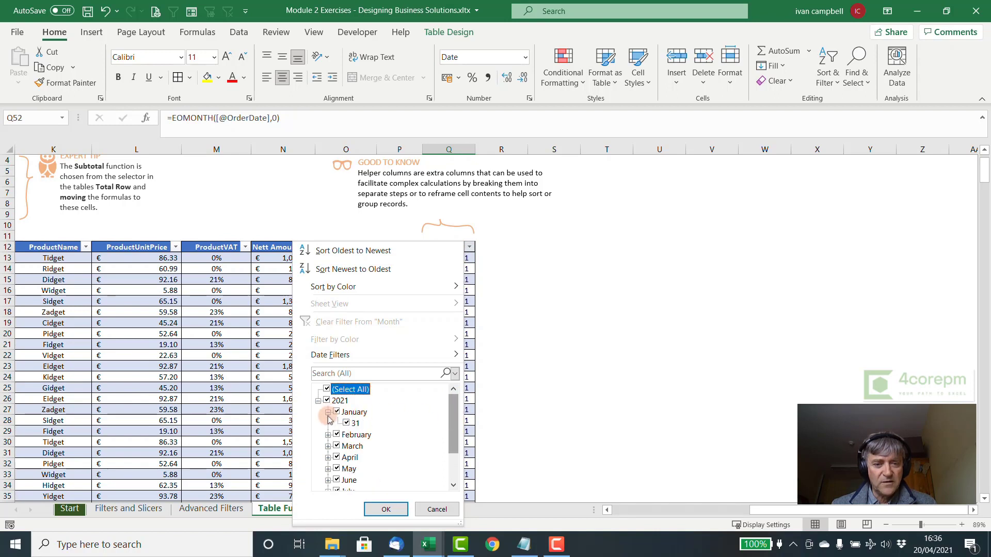
left_click(329, 435)
left_click(328, 458)
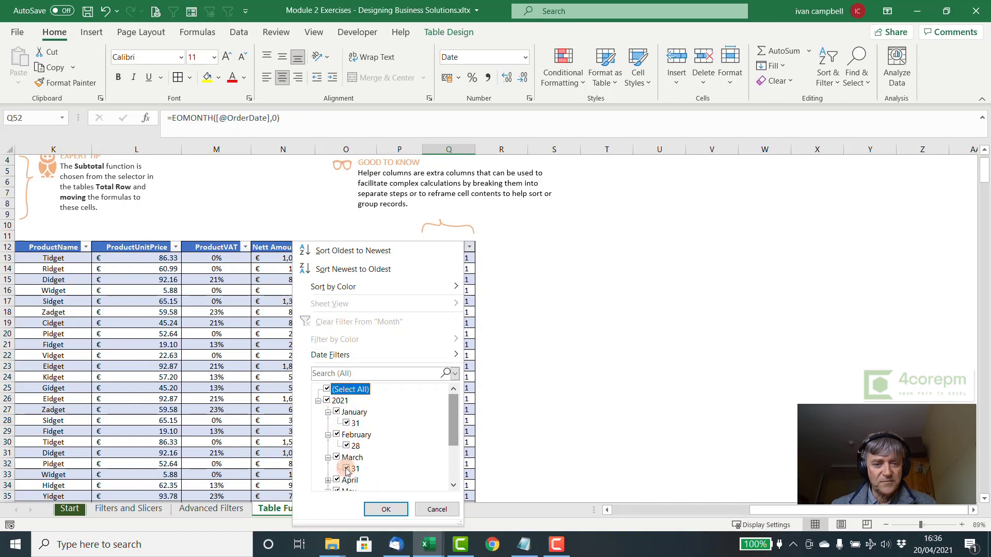
left_click(426, 511)
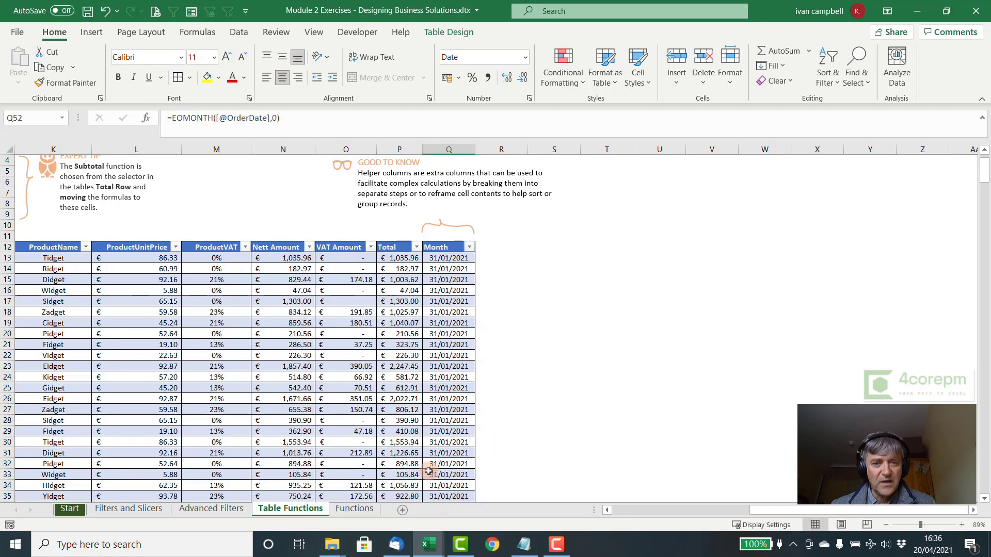
Apply the custom number format m - mmm to all data cells of the Month column.
left_click(451, 258)
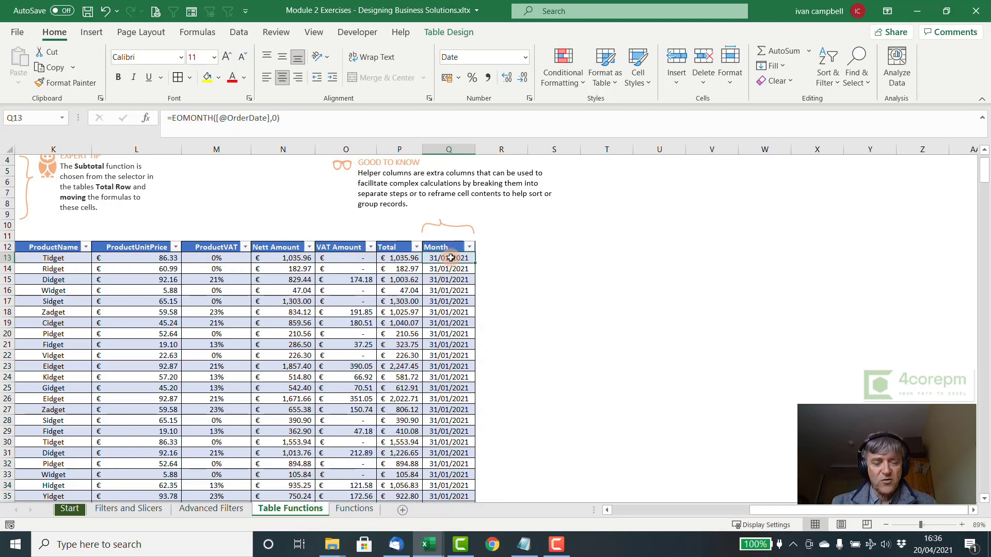
key("ctrl+shift+Down")
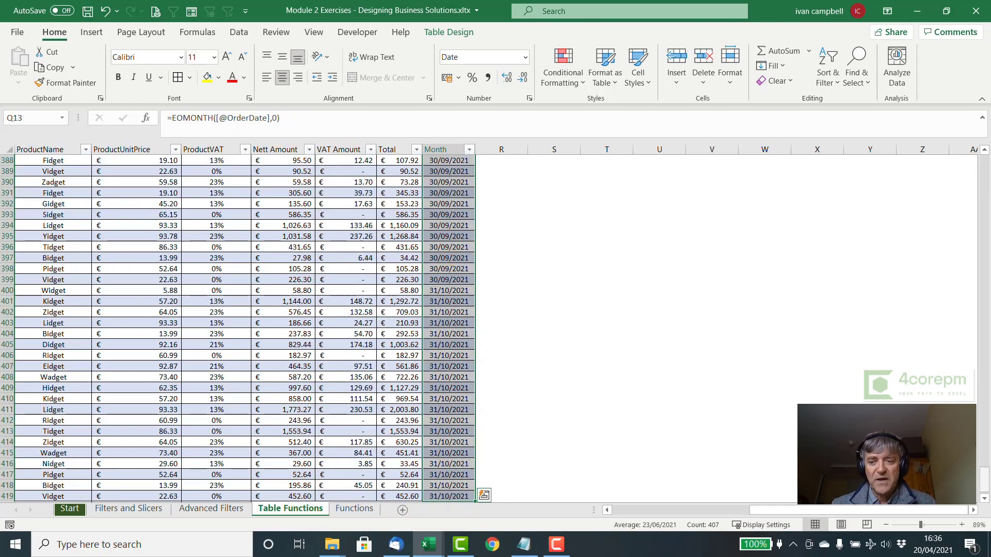
left_click_drag(985, 479, 985, 168)
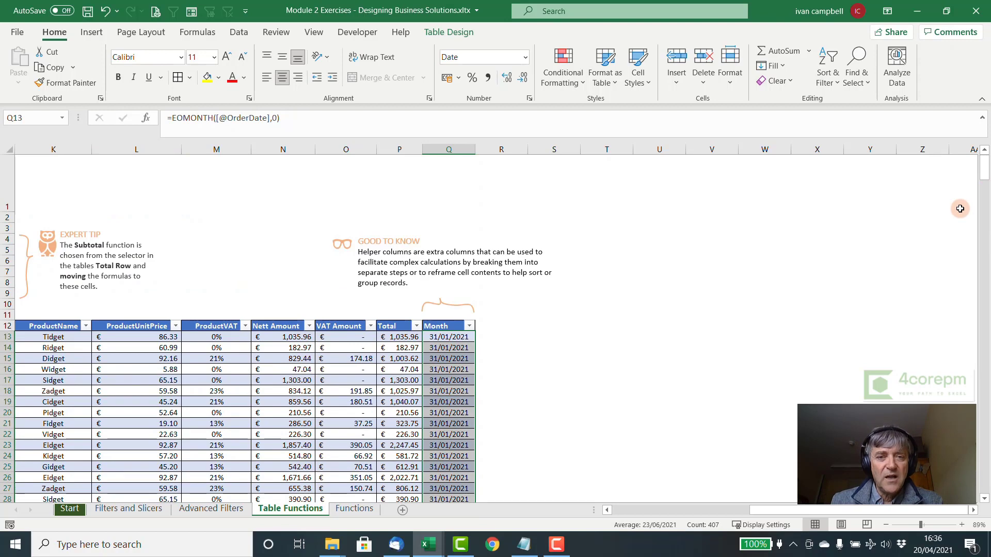
left_click(525, 57)
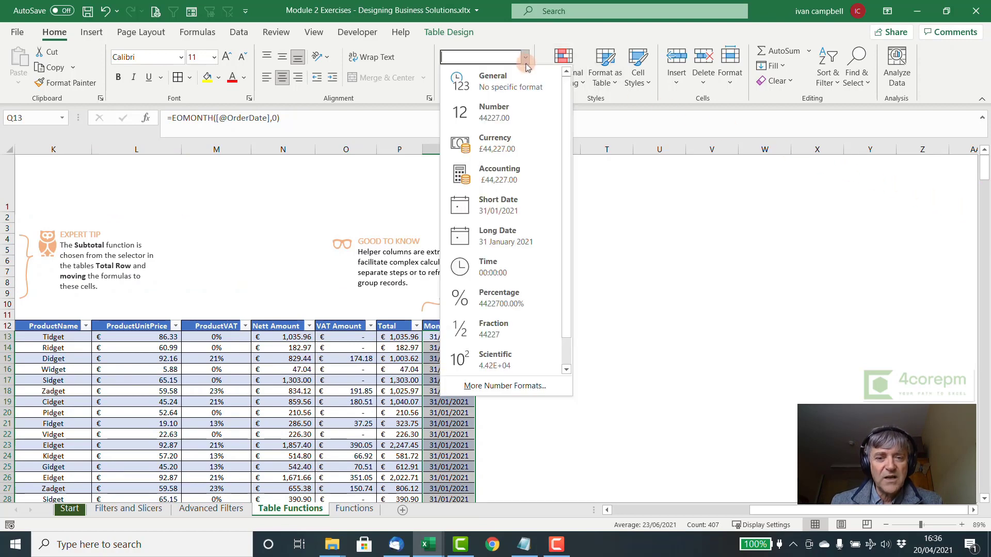
left_click(498, 386)
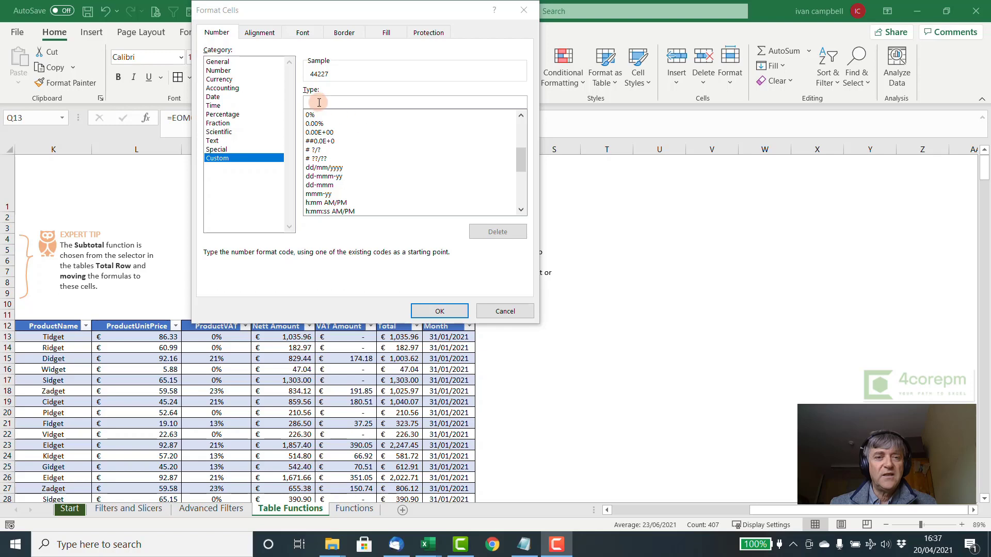
triple_click(311, 102)
key("BackSpace")
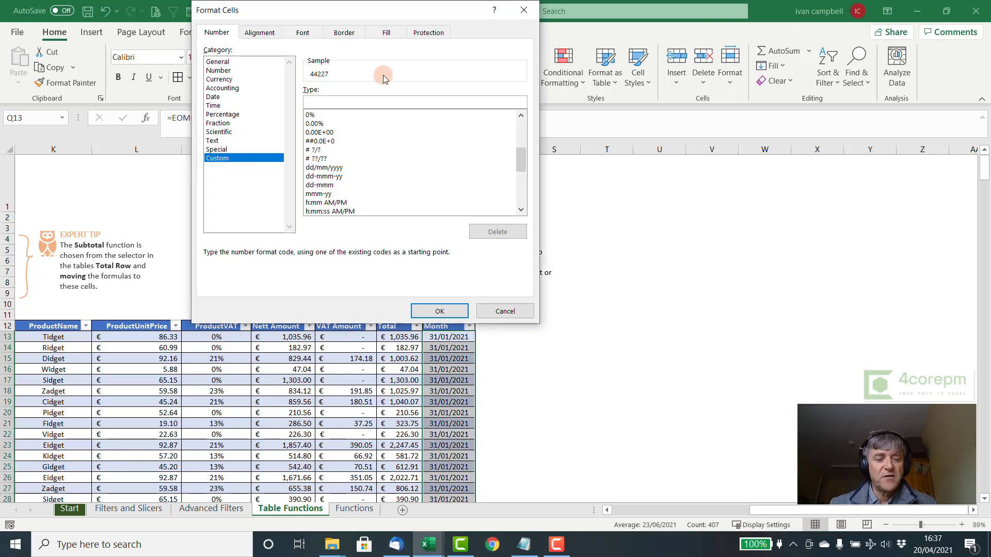
type("m")
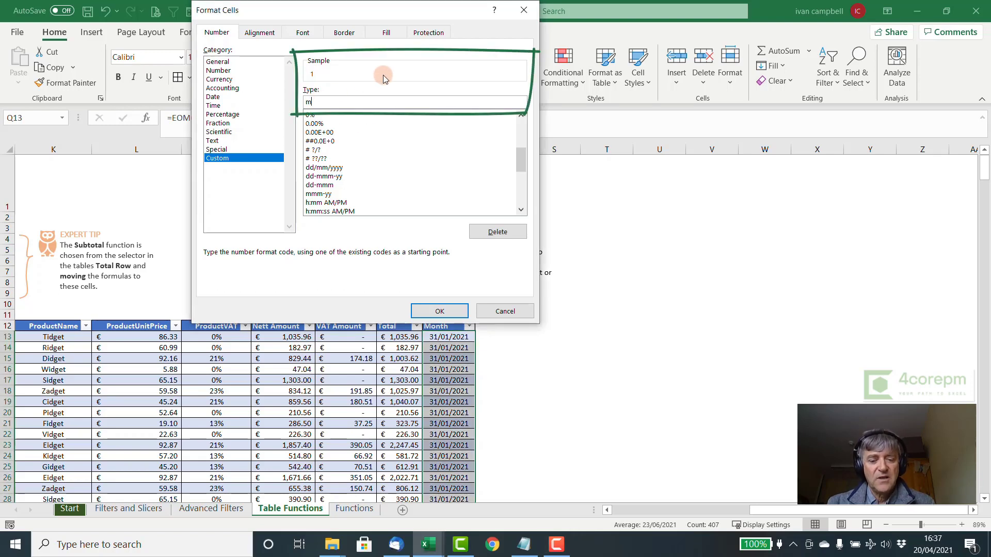
type(" -")
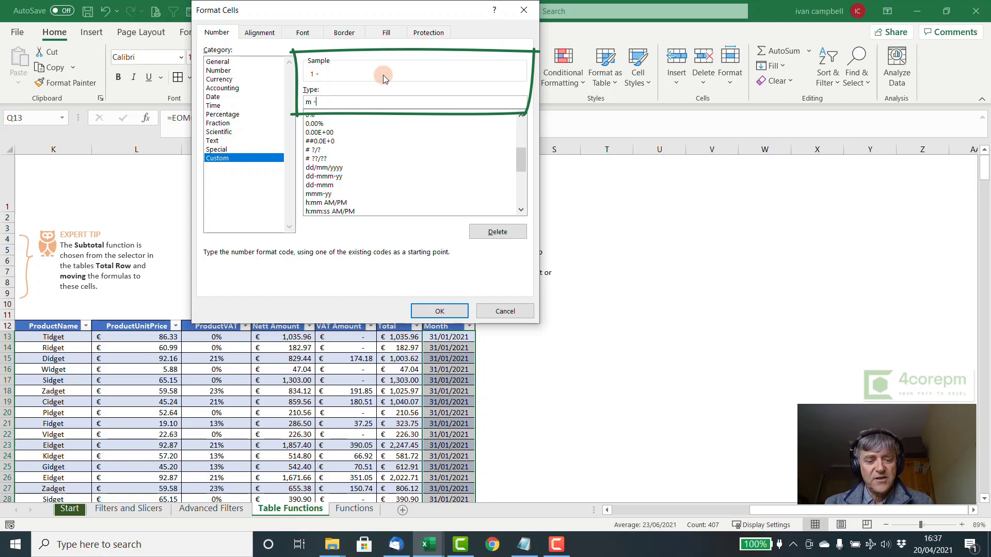
type(" mmm")
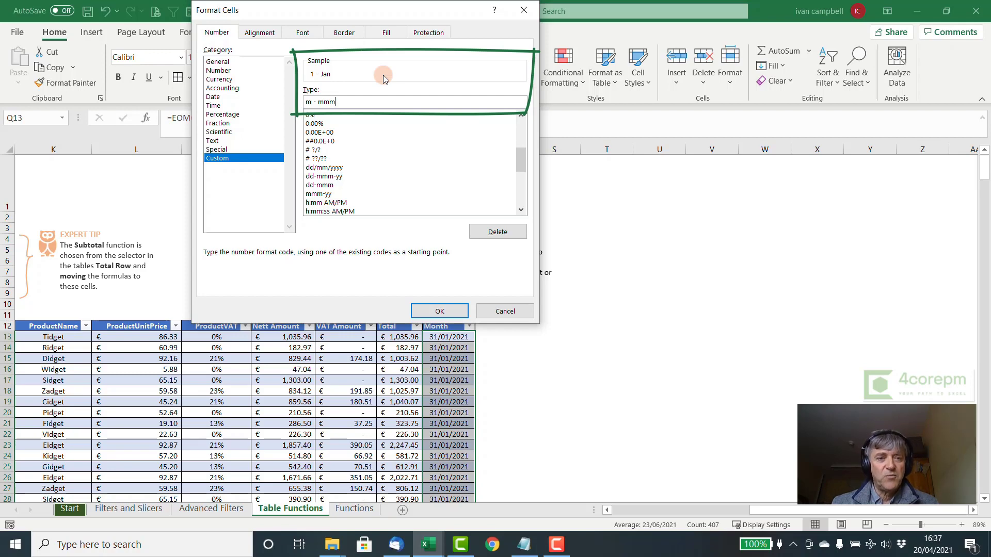
left_click(441, 311)
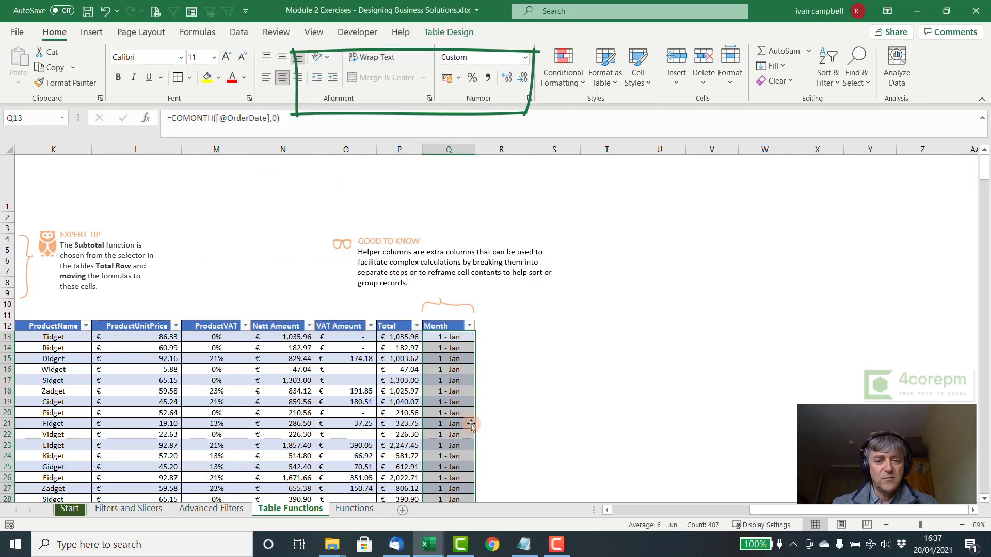
scroll(471, 424, "down", 10)
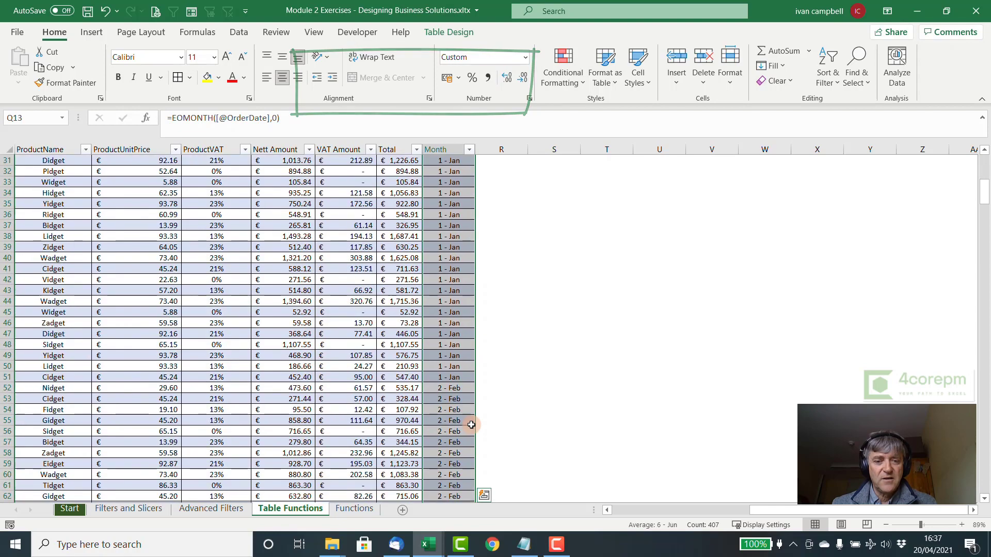
scroll(459, 410, "down", 9)
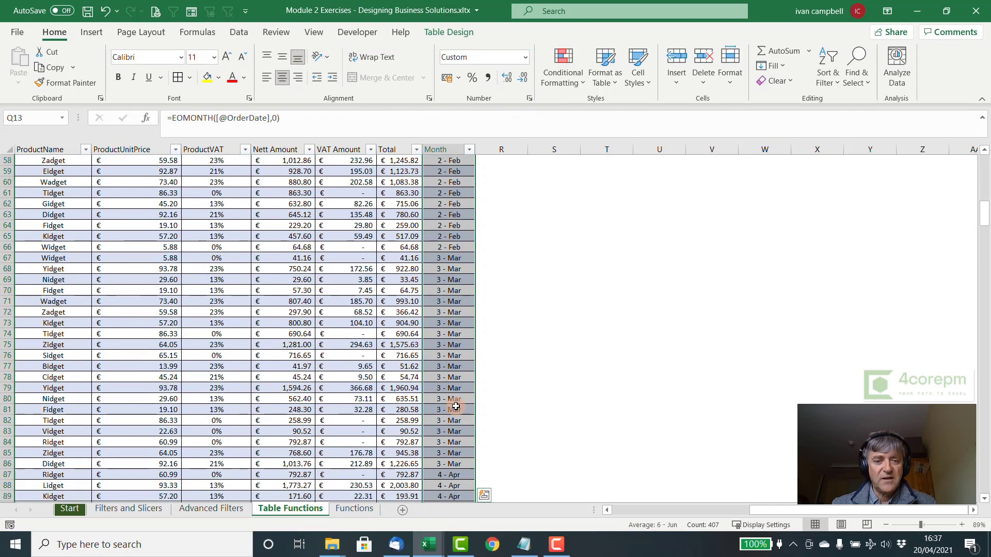
scroll(456, 406, "up", 19)
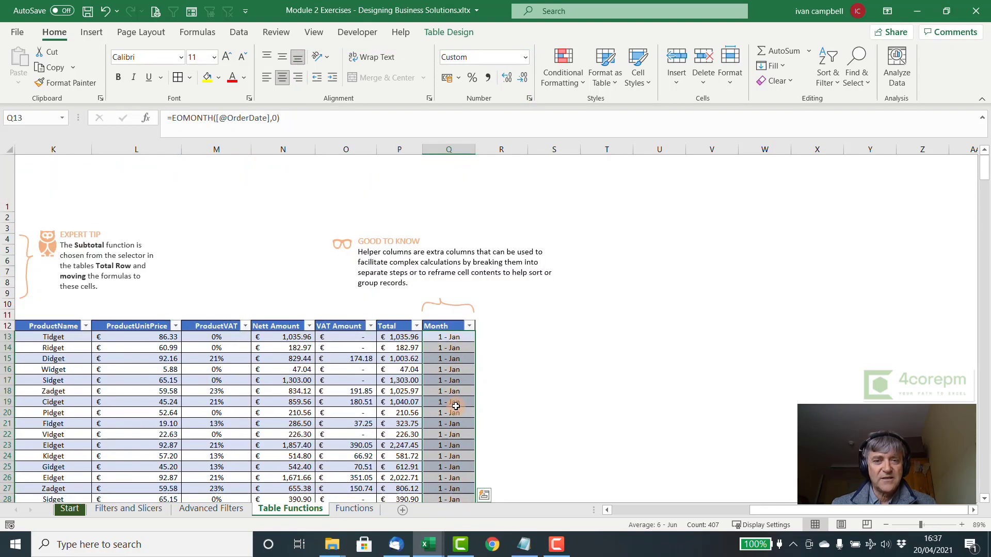
left_click(447, 337)
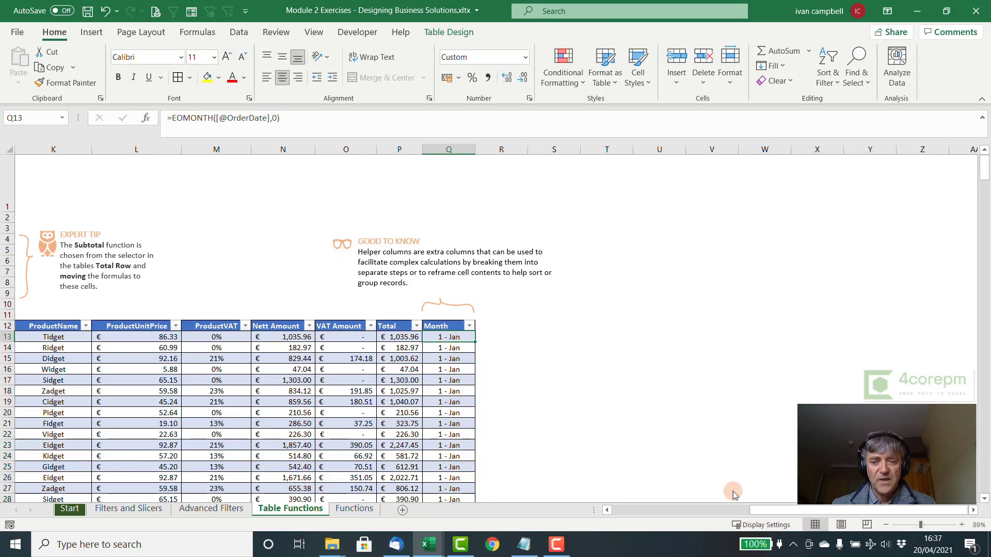
Insert a slicer for the Month field of the orders table.
left_click_drag(765, 511, 627, 510)
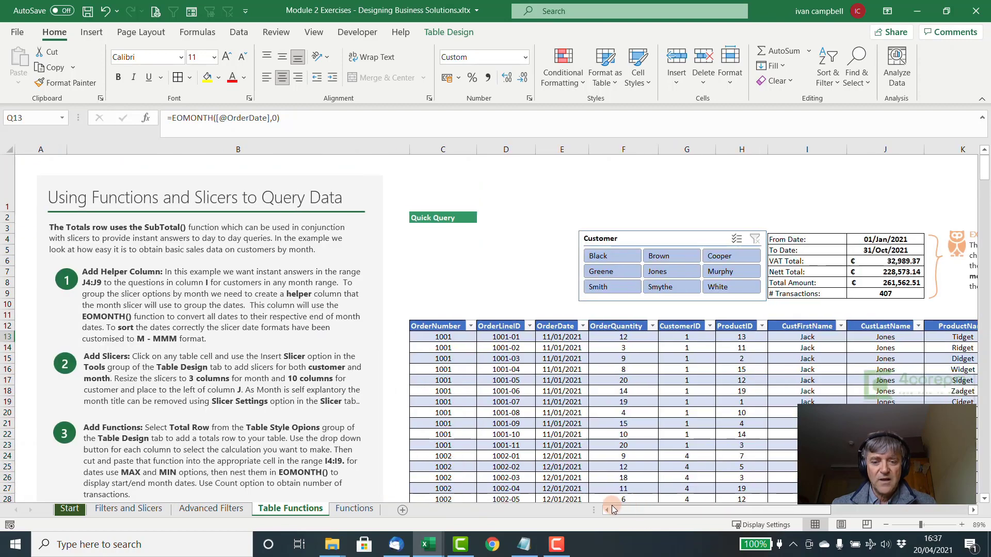
left_click(606, 368)
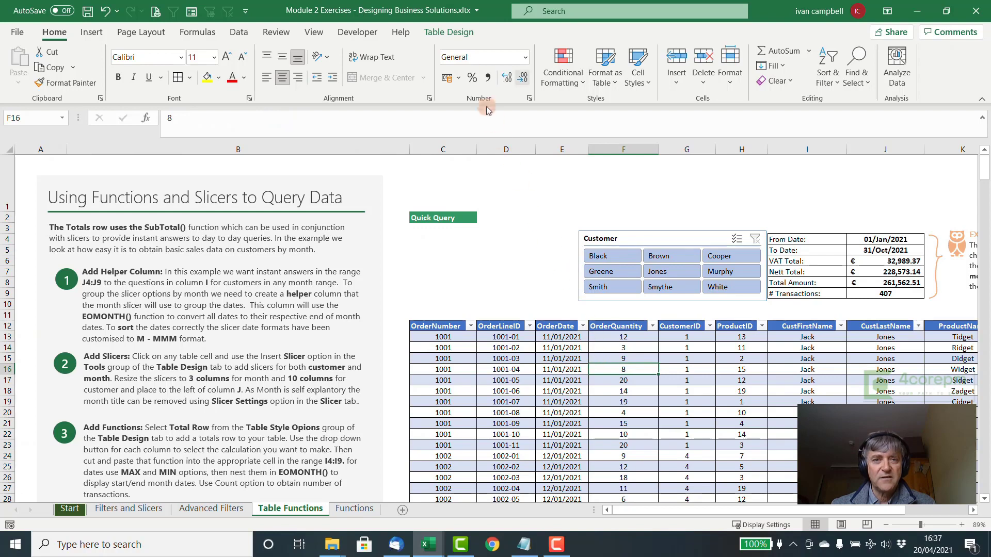
left_click(452, 32)
left_click(196, 78)
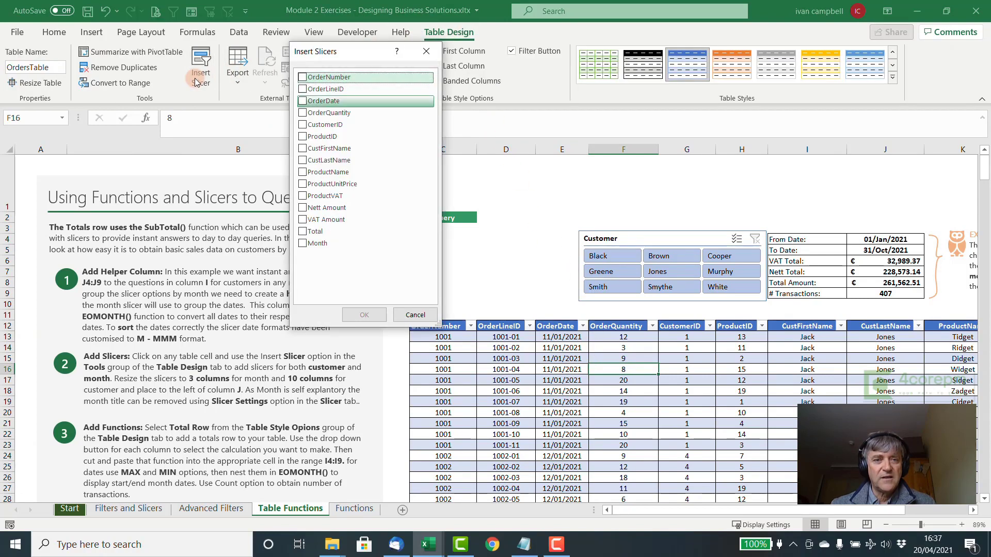
left_click(302, 244)
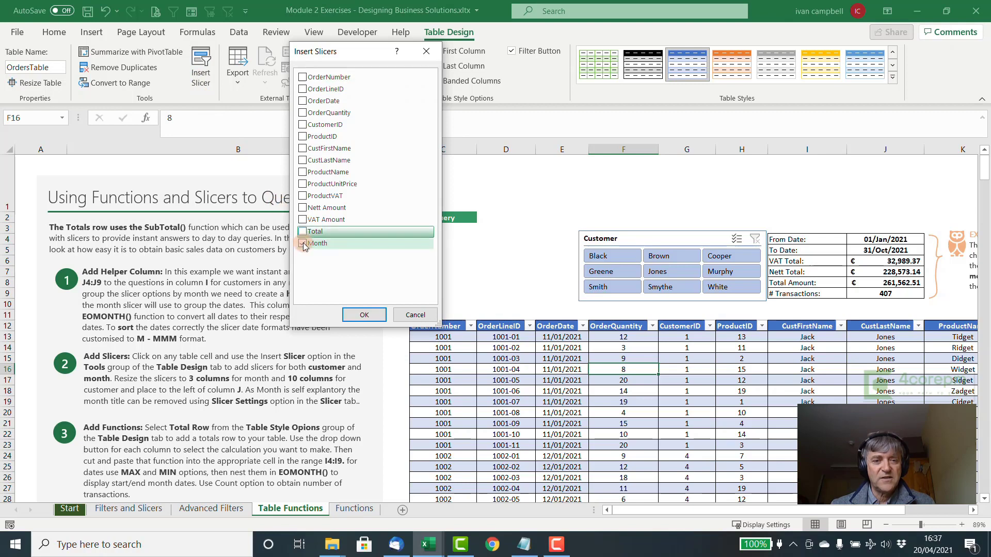
left_click(376, 312)
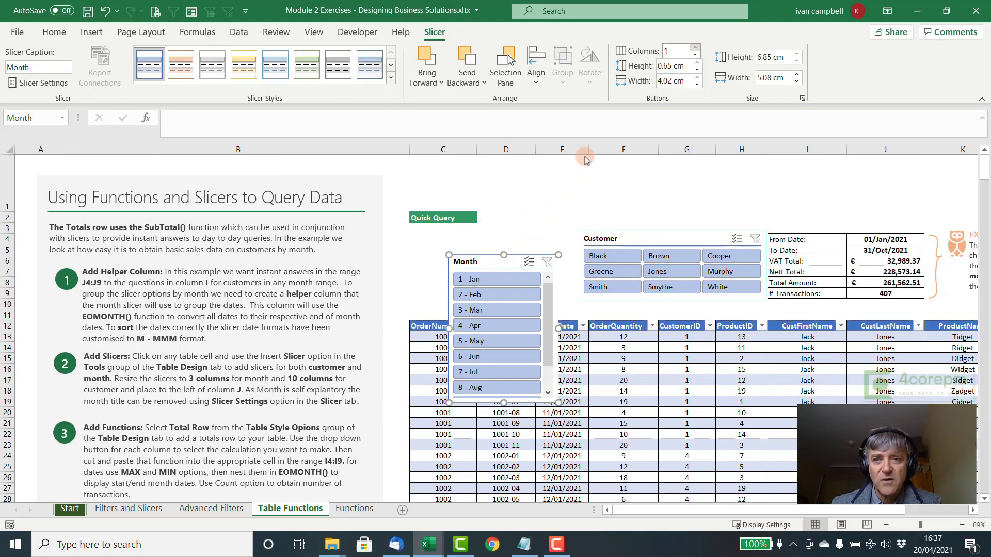
Set the Month slicer's buttons to 3 columns.
double_click(678, 51)
type("3")
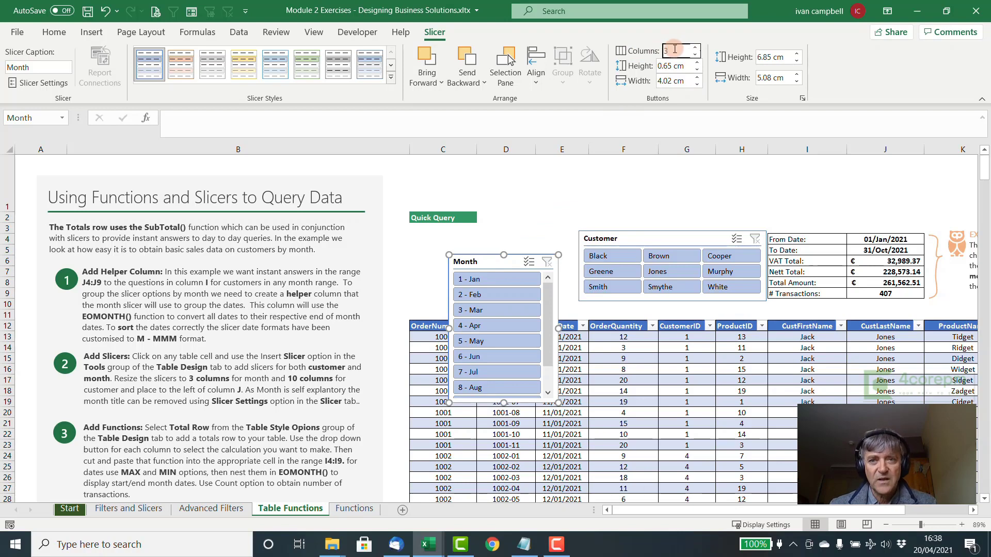
key("Tab")
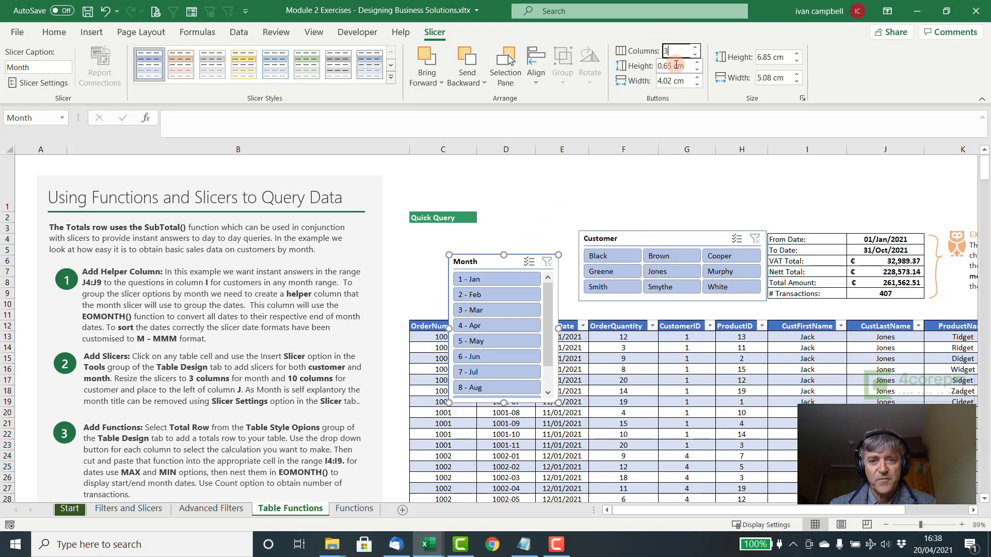
Resize the Month slicer to about 3.14 cm high and 7.51 cm wide, placing it below the Quick Query heading beside the Customer slicer.
left_click_drag(502, 402, 510, 323)
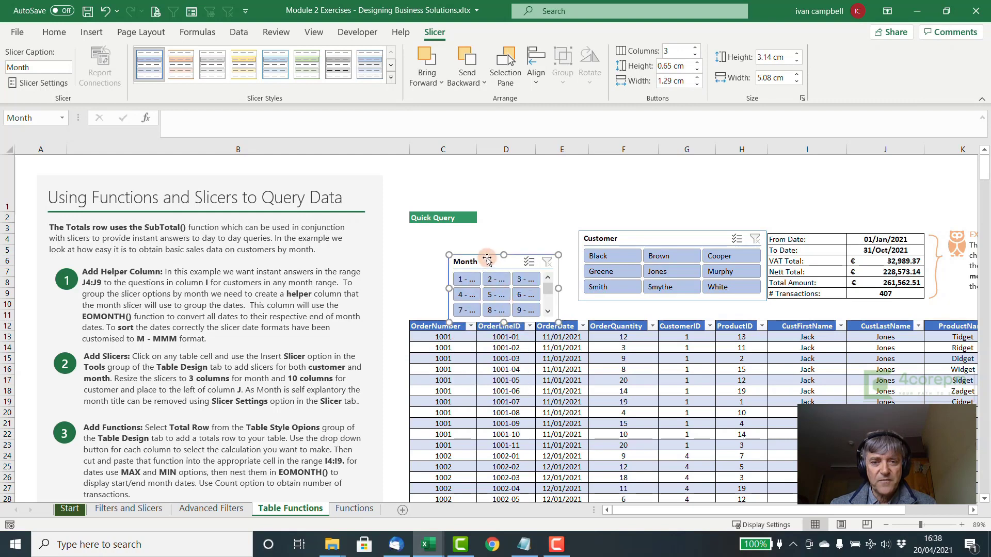
left_click_drag(488, 258, 448, 235)
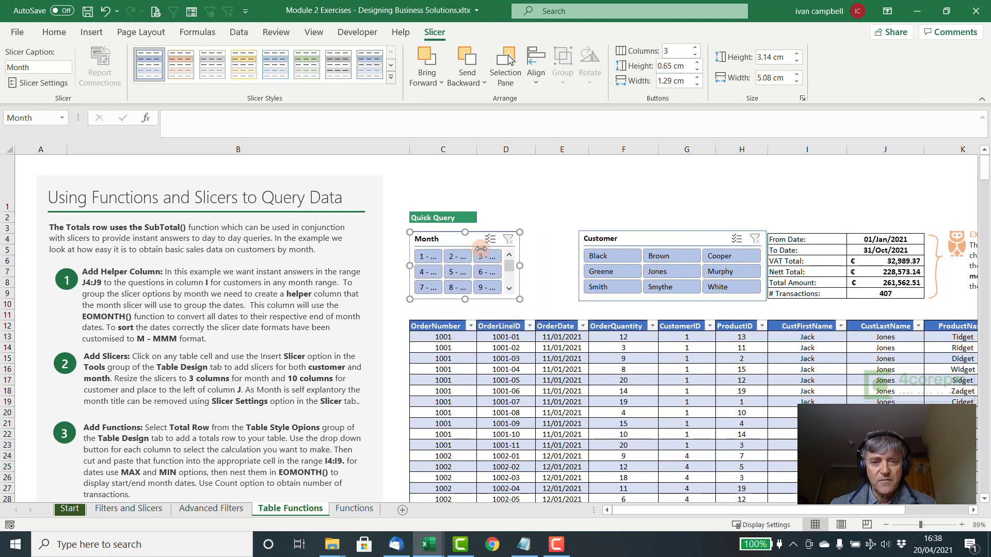
left_click_drag(520, 266, 572, 269)
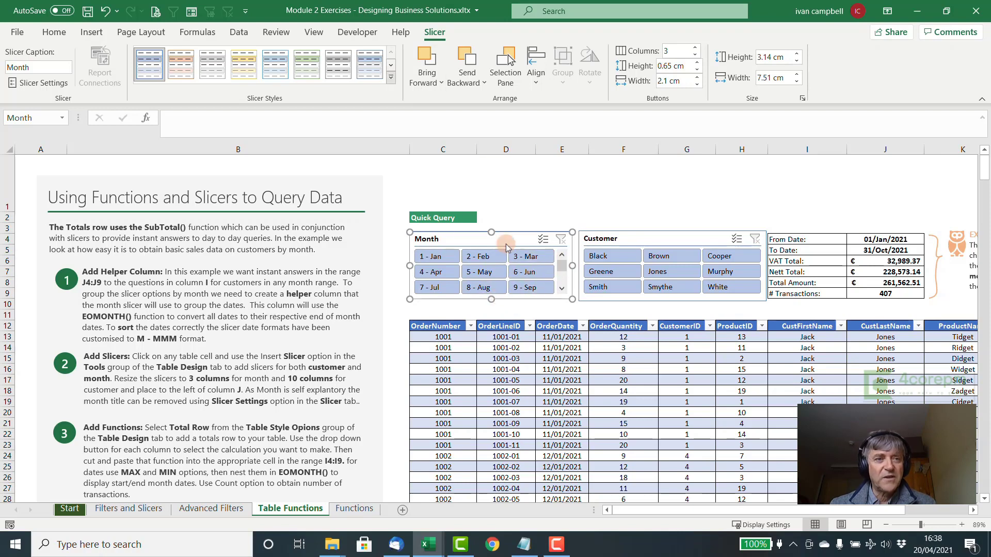
Turn off the Month slicer's header display and deselect the slicer.
left_click(55, 85)
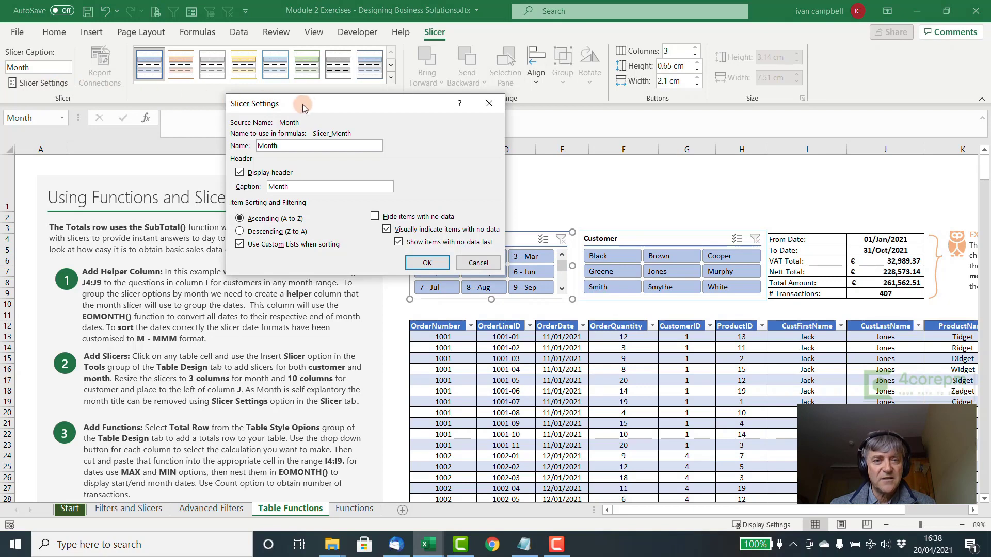
left_click(119, 158)
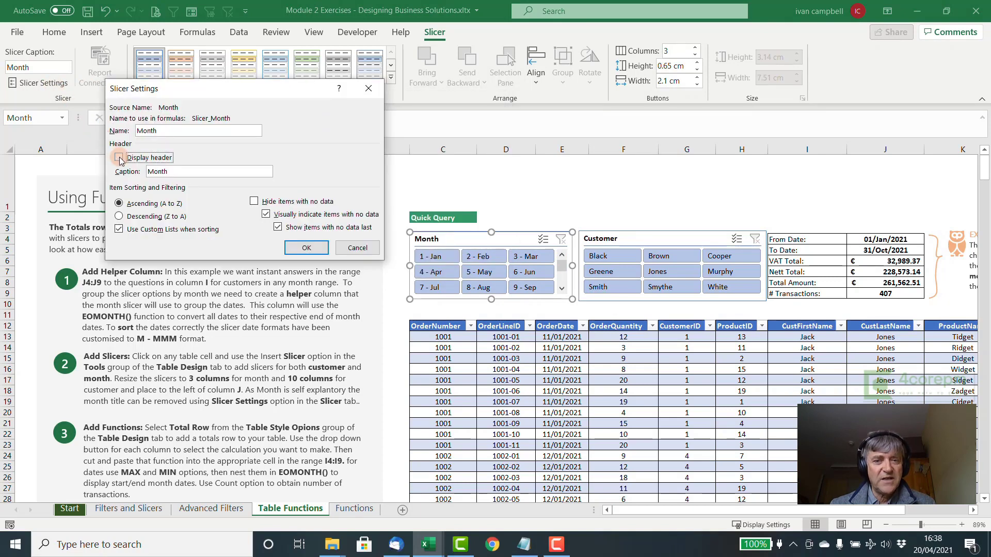
left_click(302, 249)
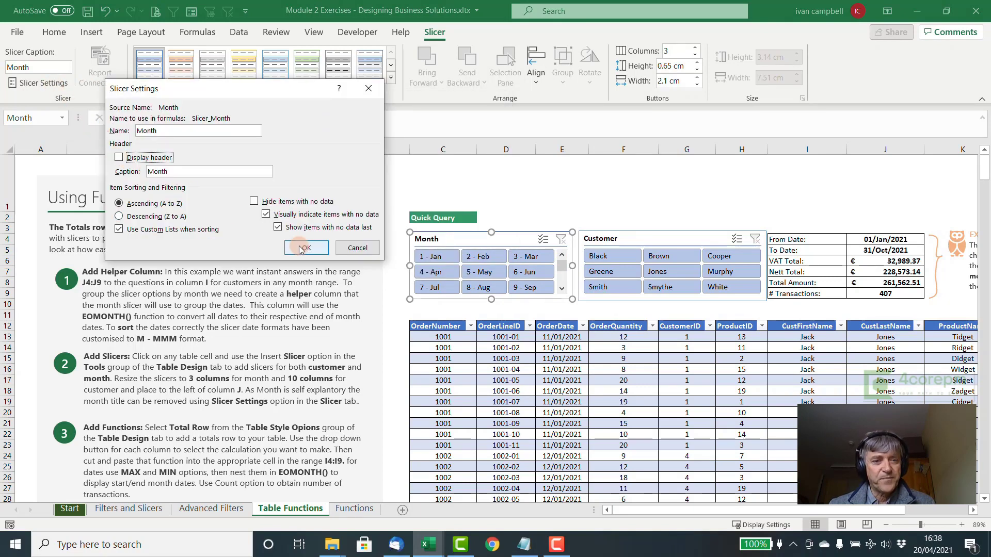
key("Escape")
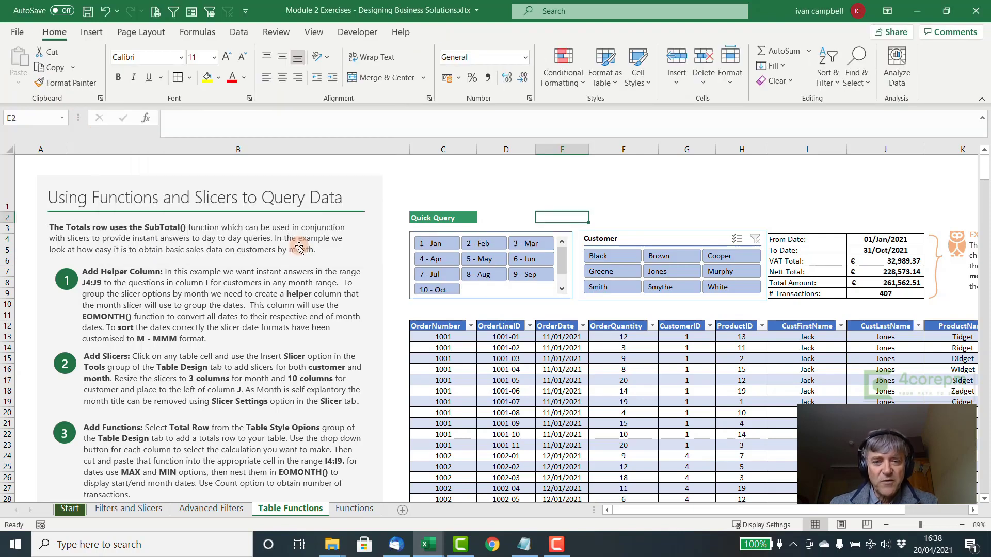
key("Up")
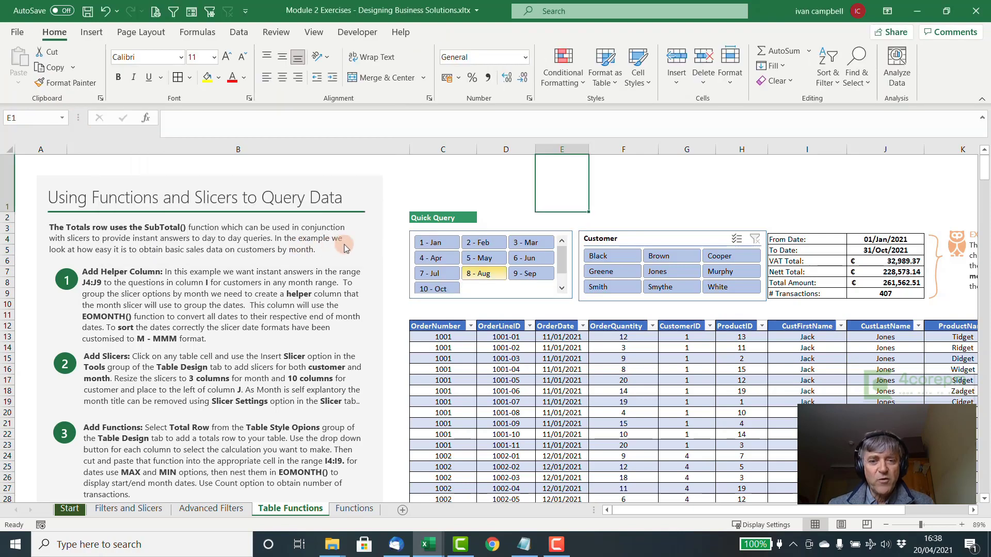
Filter the orders to January through March and to the first customer in the Customer slicer.
left_click(440, 243)
left_click_drag(442, 246, 519, 242)
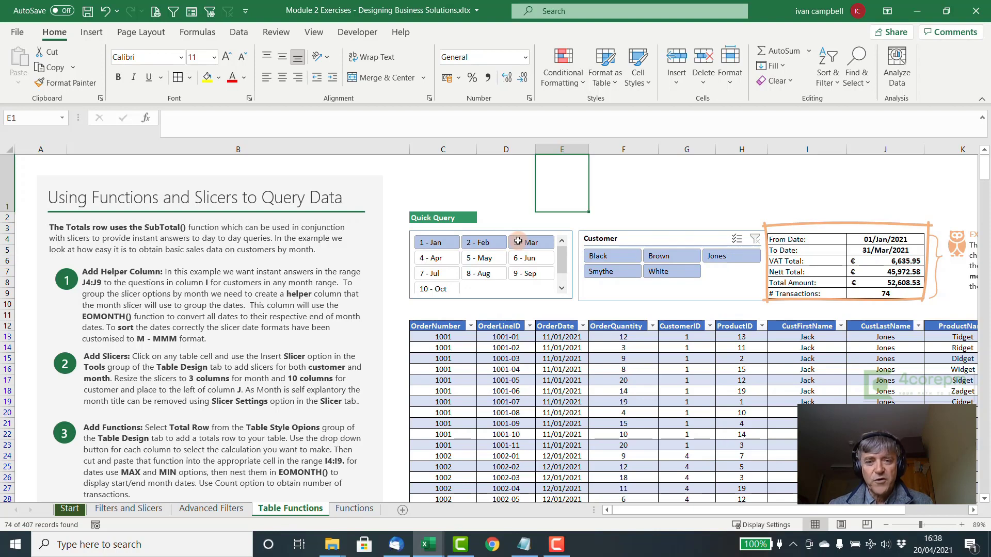
left_click(611, 257)
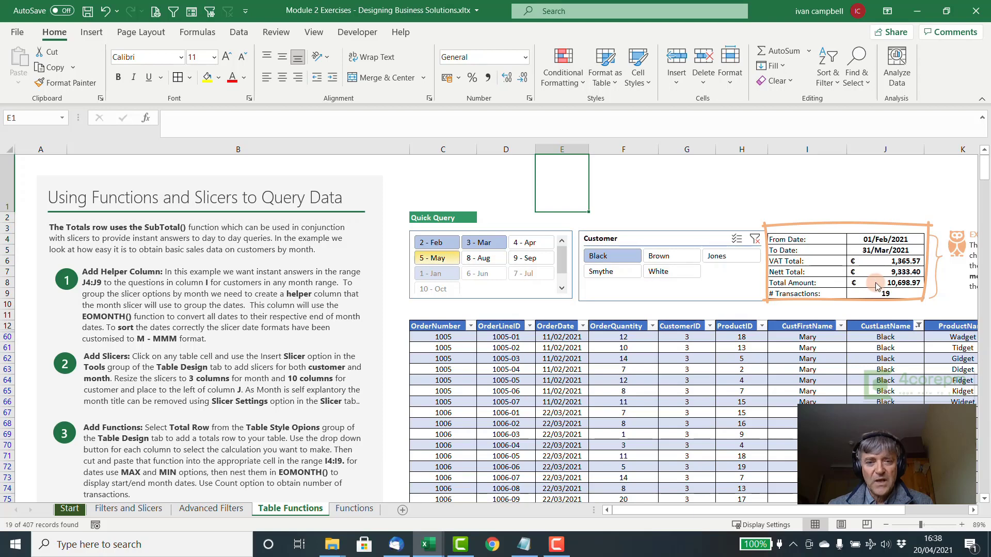
Clear the Customer slicer's filter and extend the month selection to January through October.
left_click(754, 241)
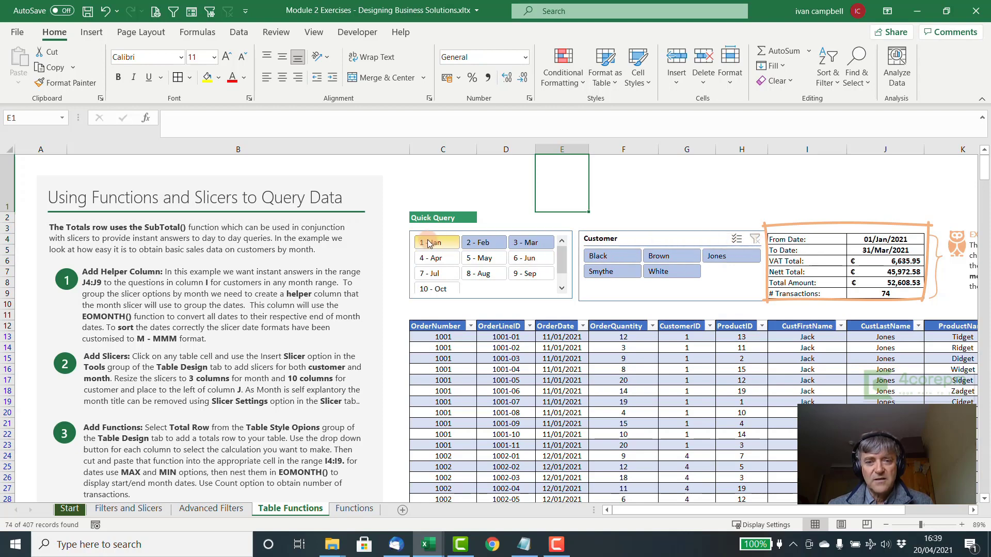
left_click_drag(429, 241, 440, 289)
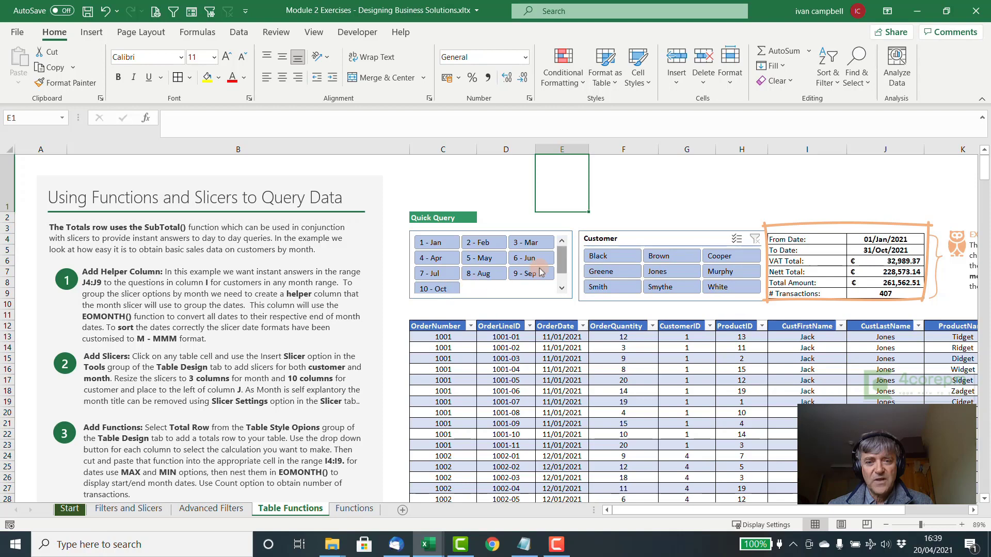
mouse_move(562, 268)
left_mouse_down()
mouse_move(562, 283)
mouse_move(564, 257)
left_mouse_up()
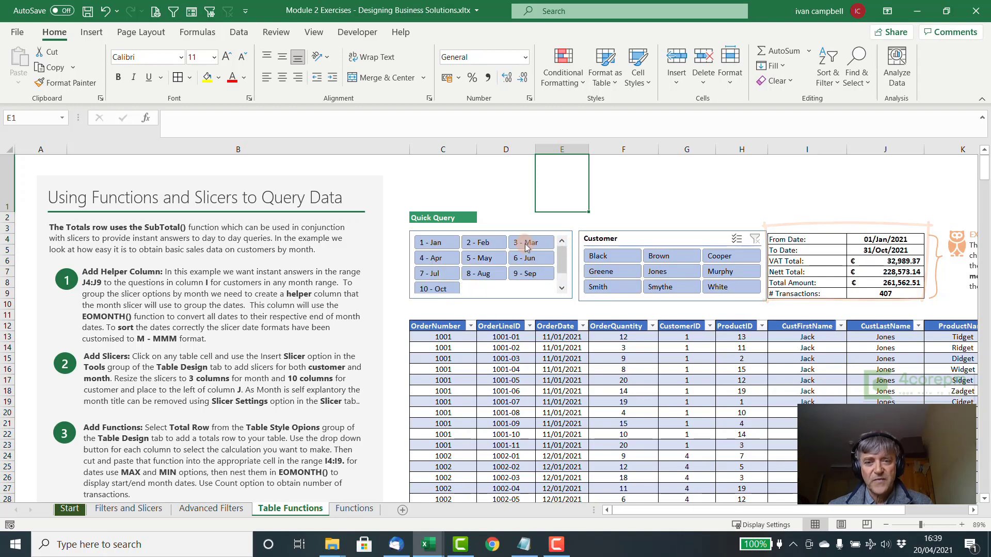
Filter the orders to January alone, switching the month selection to March only.
left_click(434, 243)
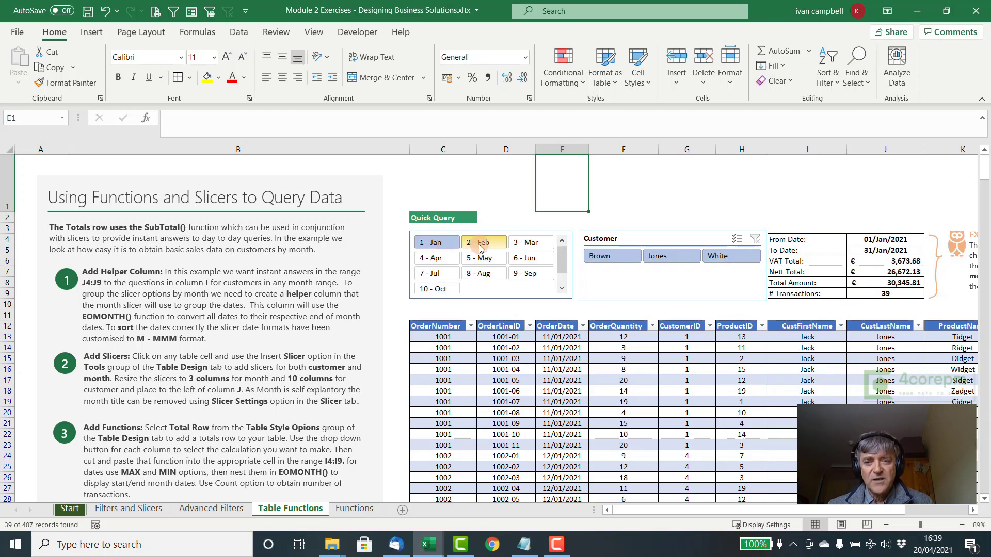
left_click(518, 242)
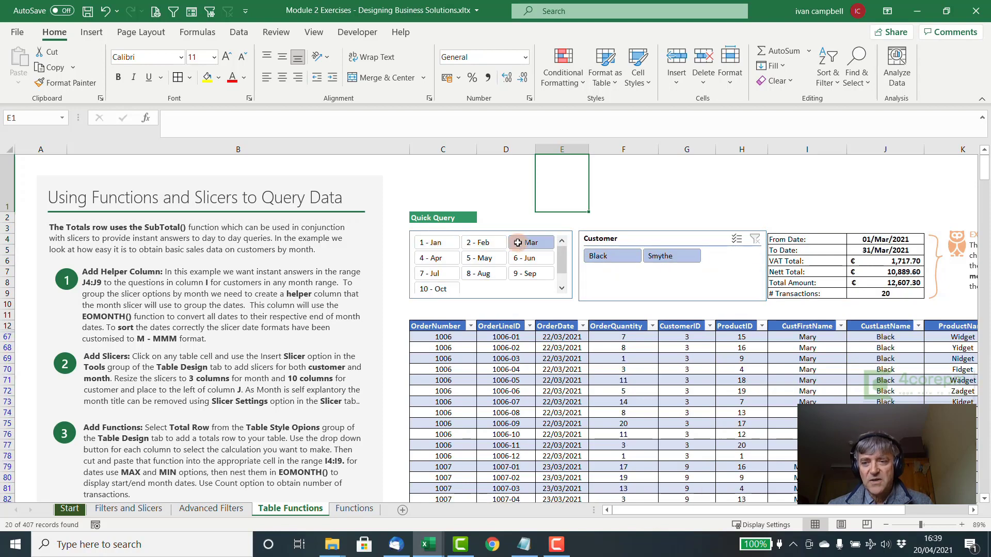